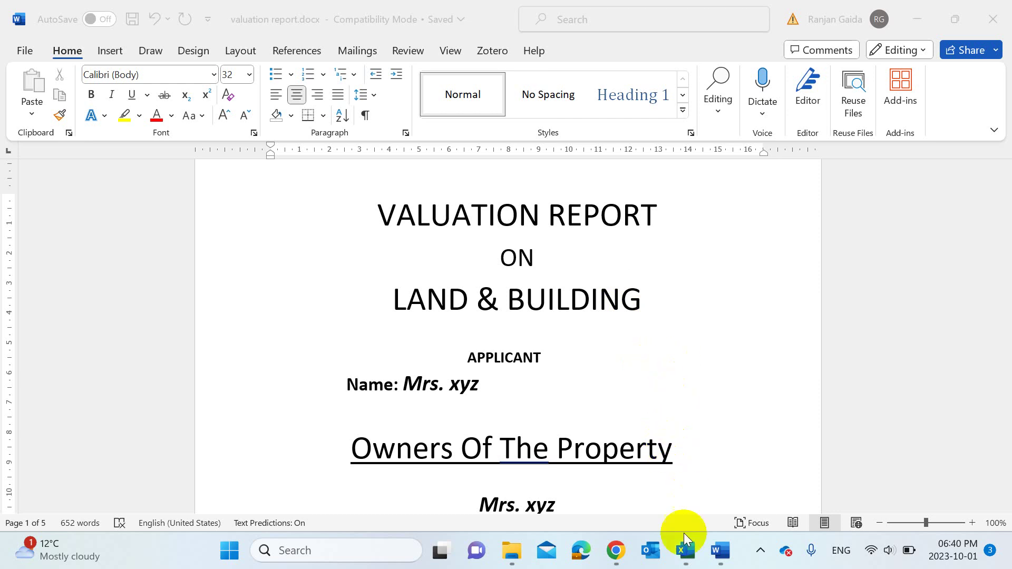
# Switch to the Excel valuation workbook and look over the Valuation of Asset header and building table.
pyautogui.click(687, 551)
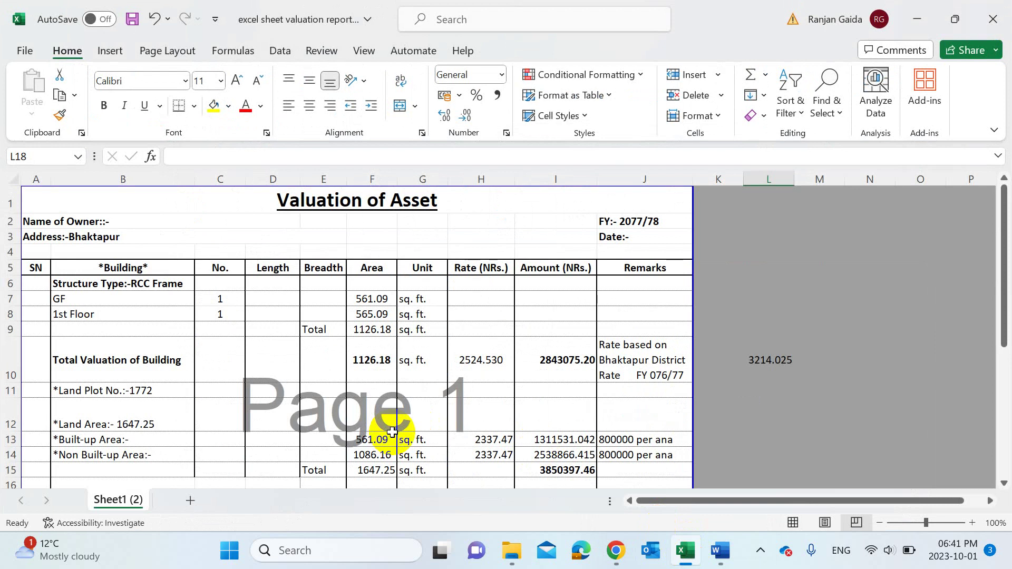
pyautogui.scroll(-2, 392, 433)
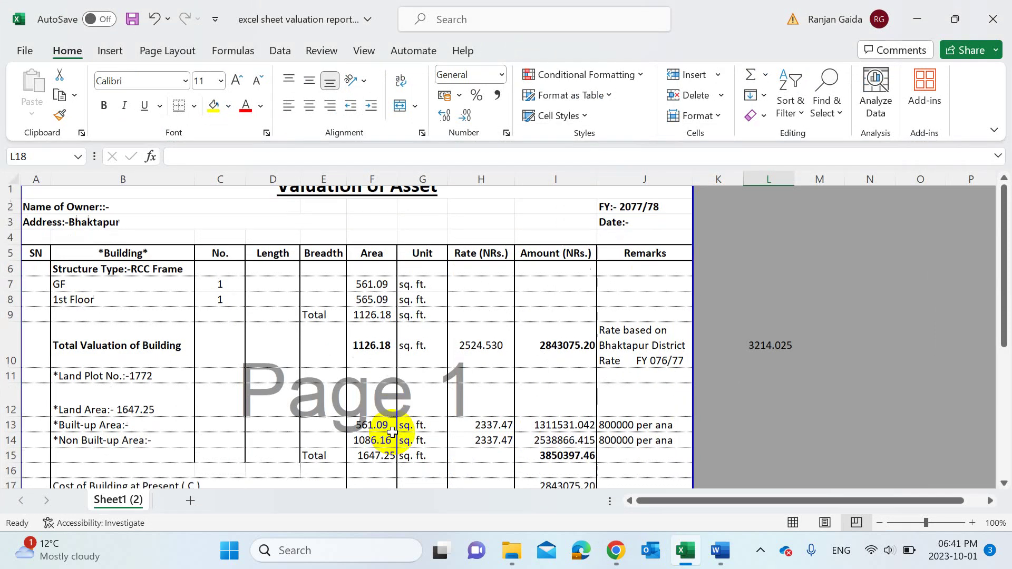
pyautogui.scroll(2, 392, 432)
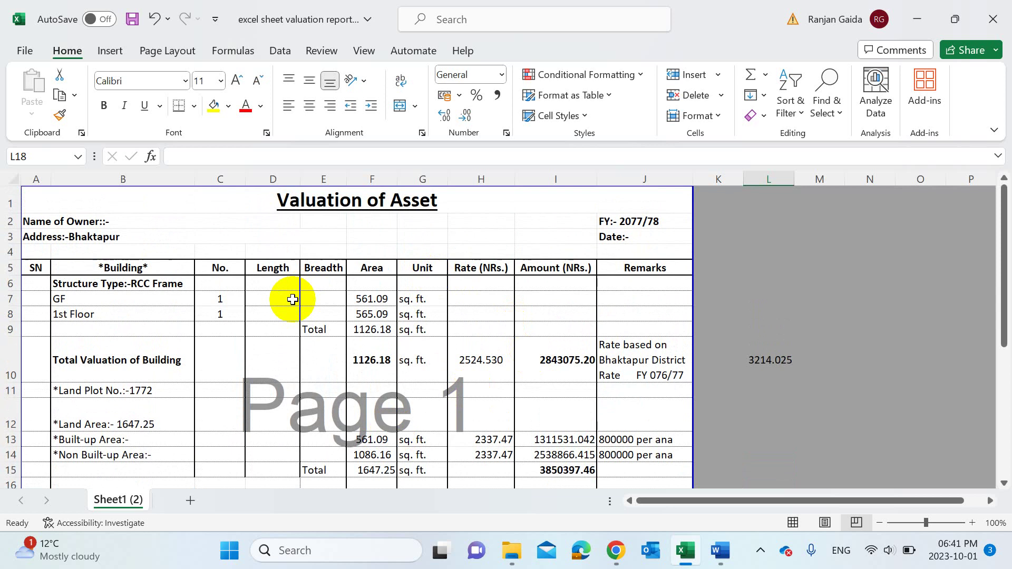
pyautogui.scroll(-2, 292, 299)
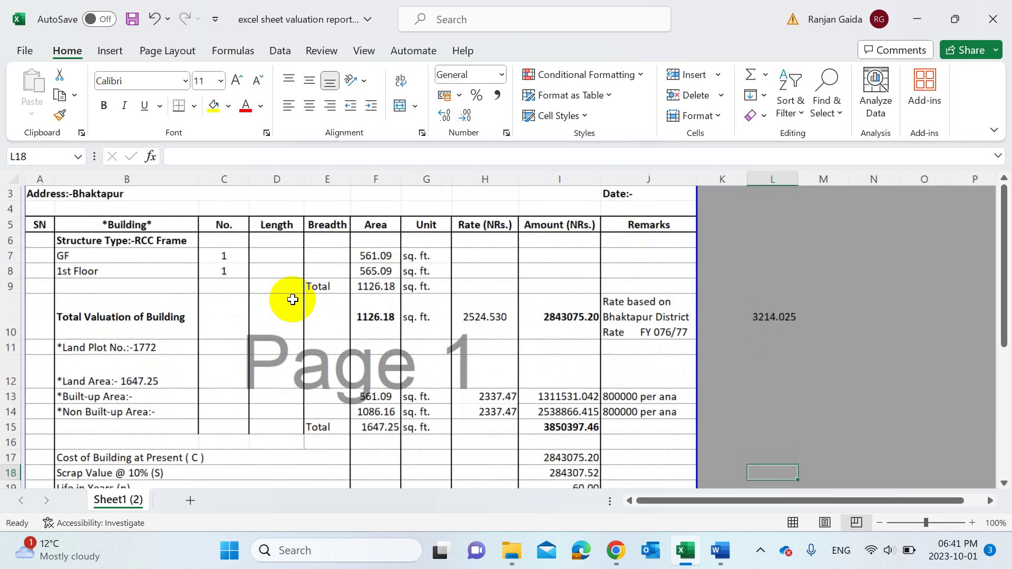
pyautogui.scroll(2, 293, 300)
pyautogui.hscroll(1, 292, 299)
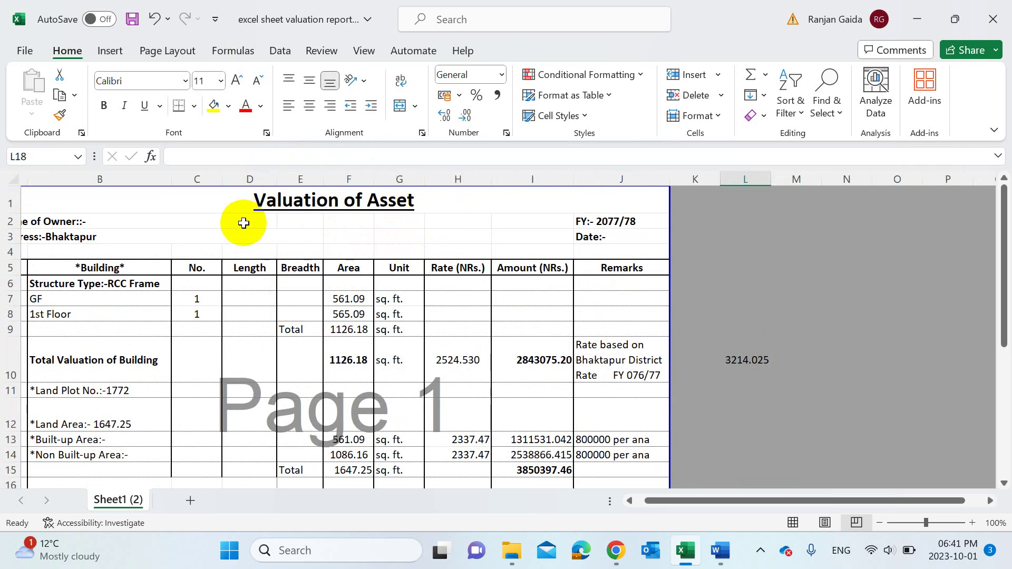
pyautogui.hscroll(-2, 244, 223)
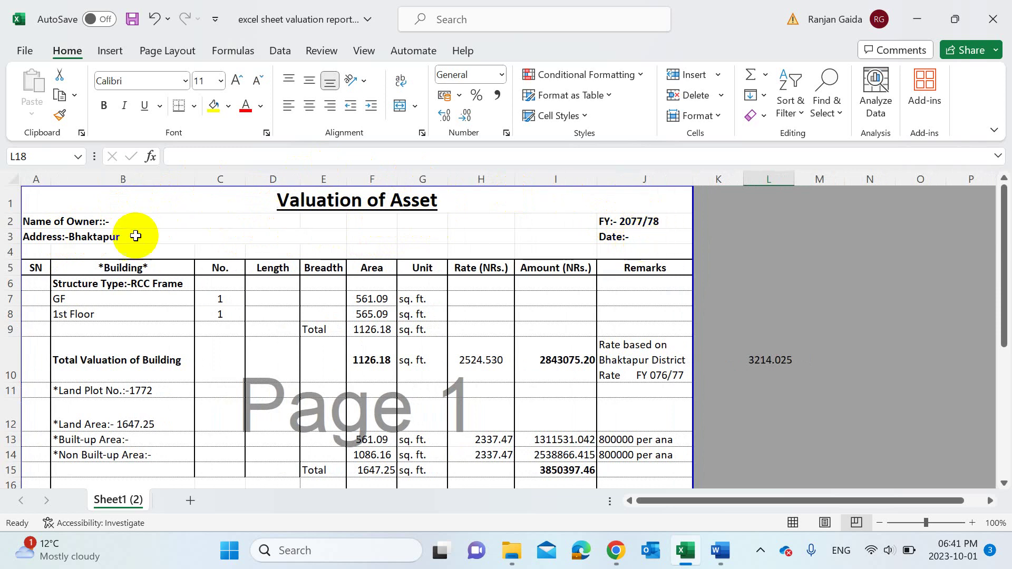
pyautogui.scroll(-1, 629, 255)
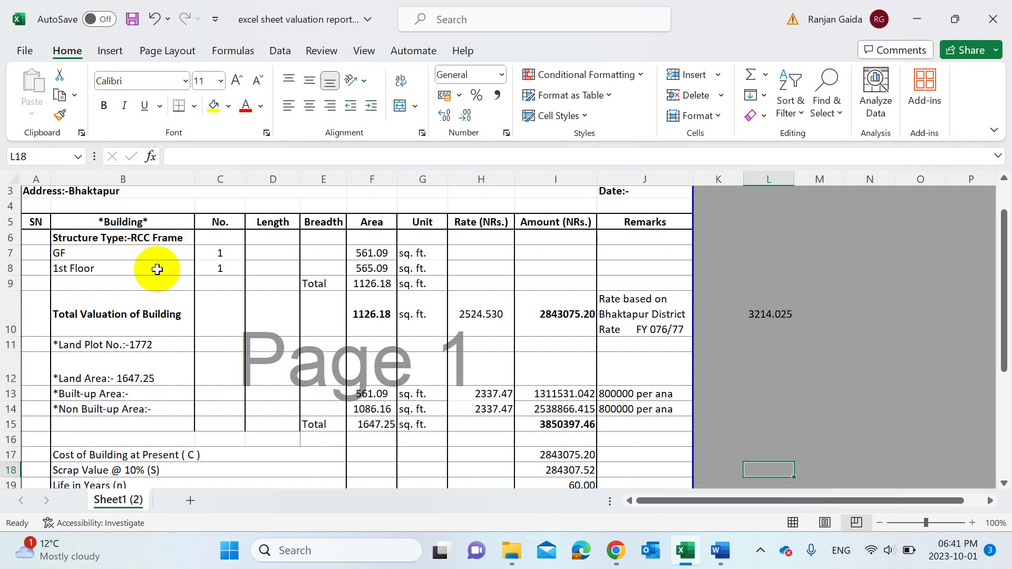
pyautogui.scroll(1, 158, 266)
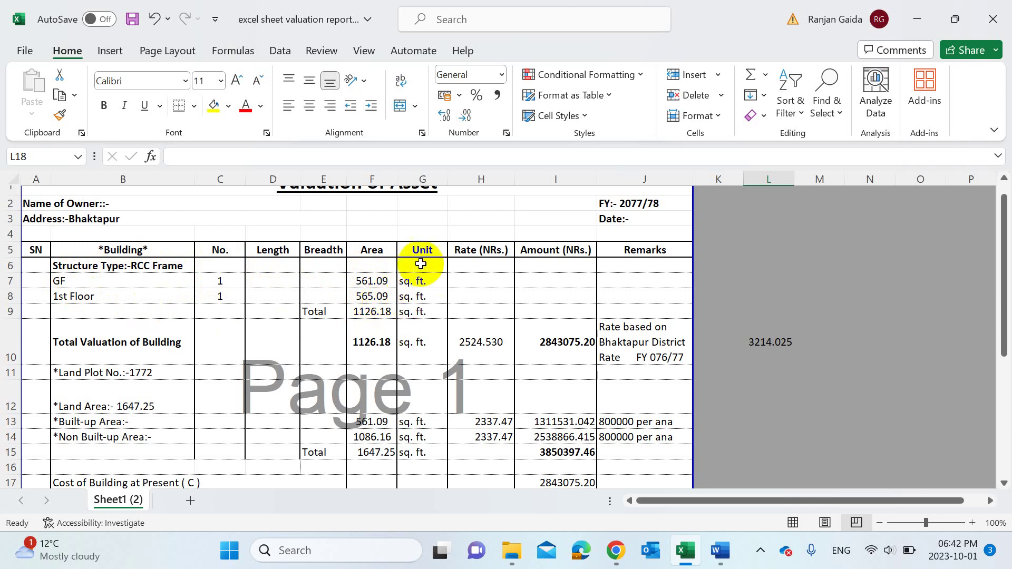
# Inspect the formulas behind the total floor area in F9 and the building valuation amount in I10.
pyautogui.click(377, 313)
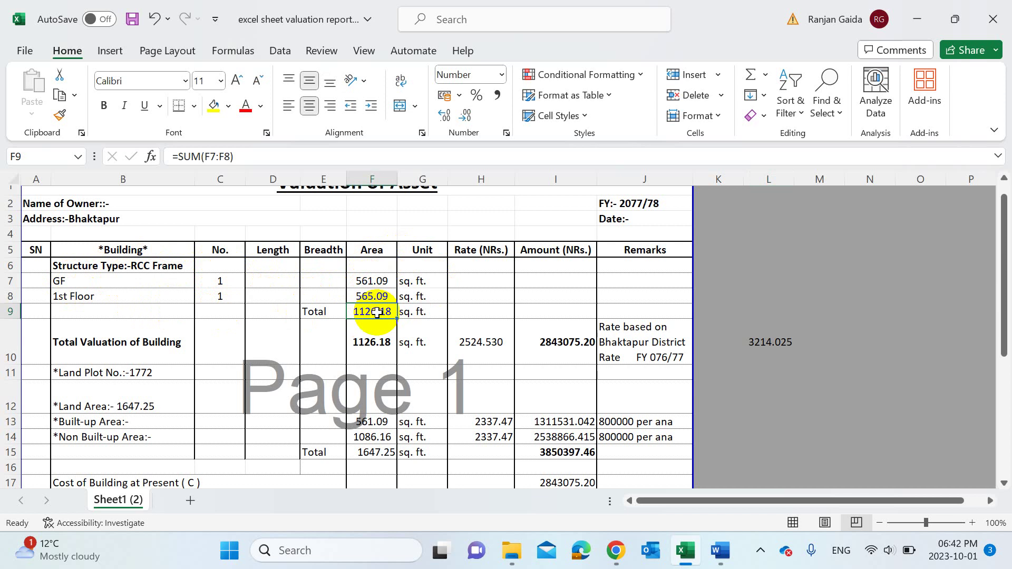
pyautogui.click(296, 156)
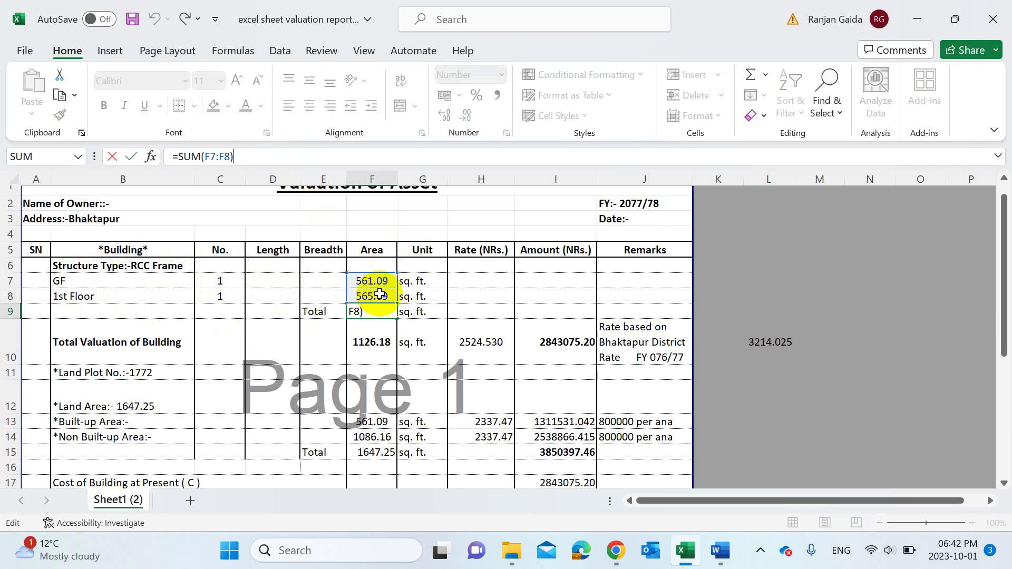
pyautogui.click(457, 284)
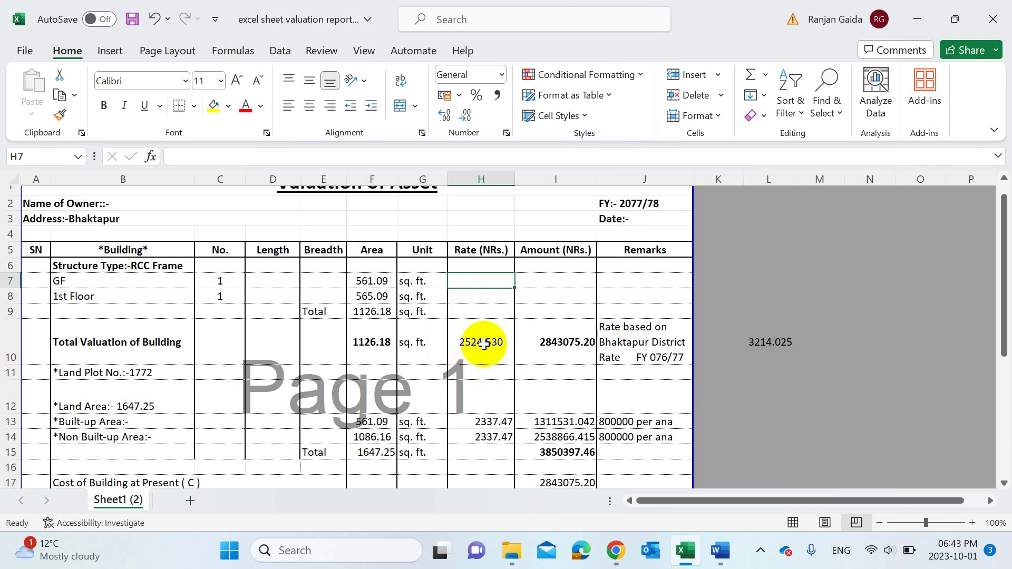
pyautogui.click(550, 344)
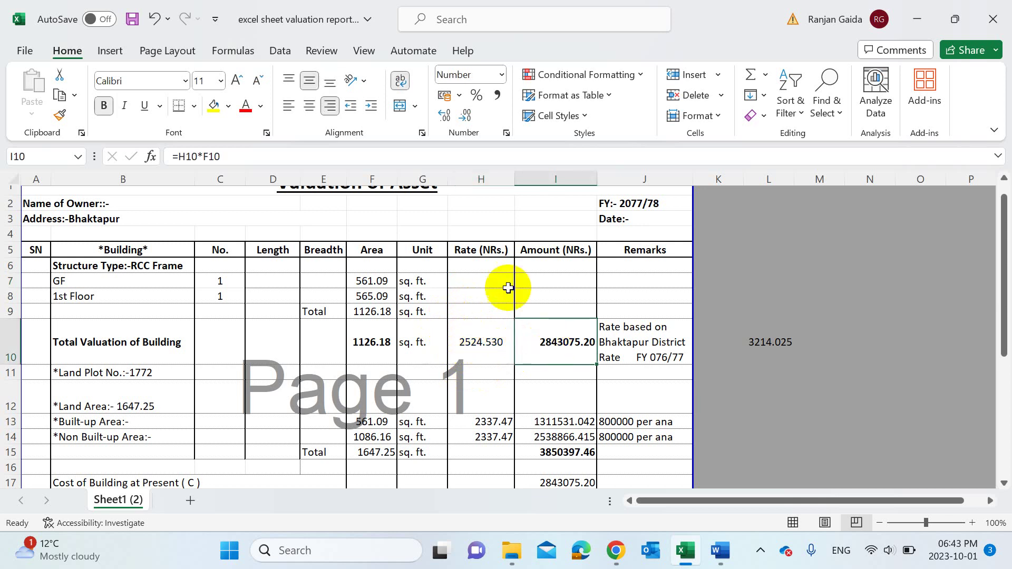
pyautogui.click(337, 157)
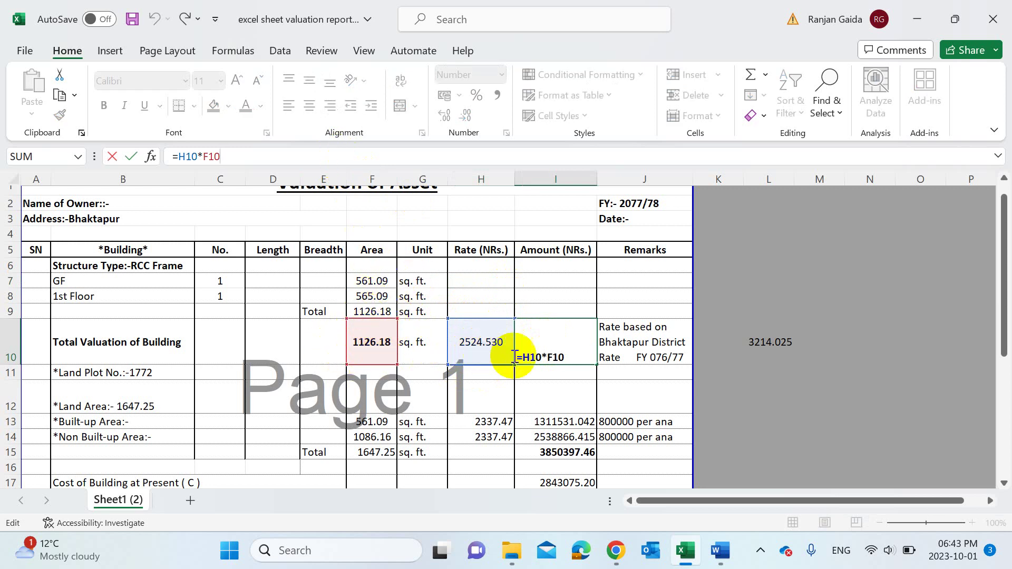
pyautogui.press('Return')
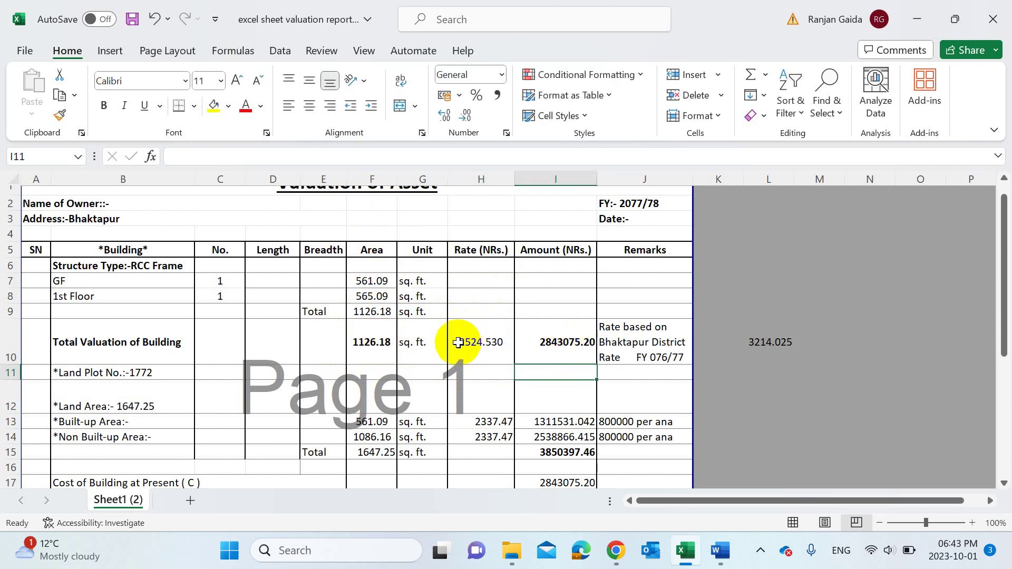
# Inspect the built-up, non built-up and total land area entries in F13 to F15.
pyautogui.scroll(-2, 458, 343)
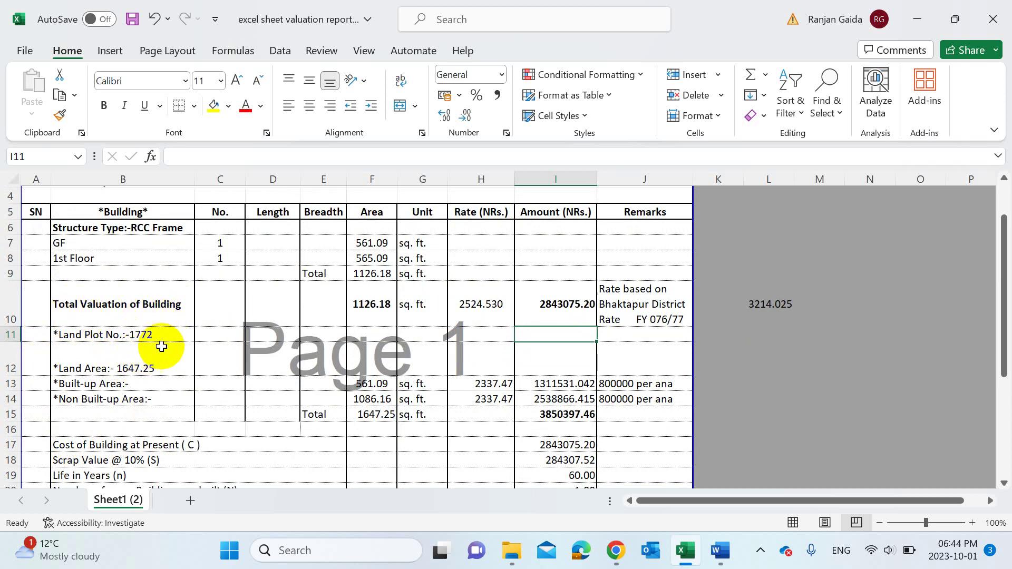
pyautogui.scroll(-1, 132, 337)
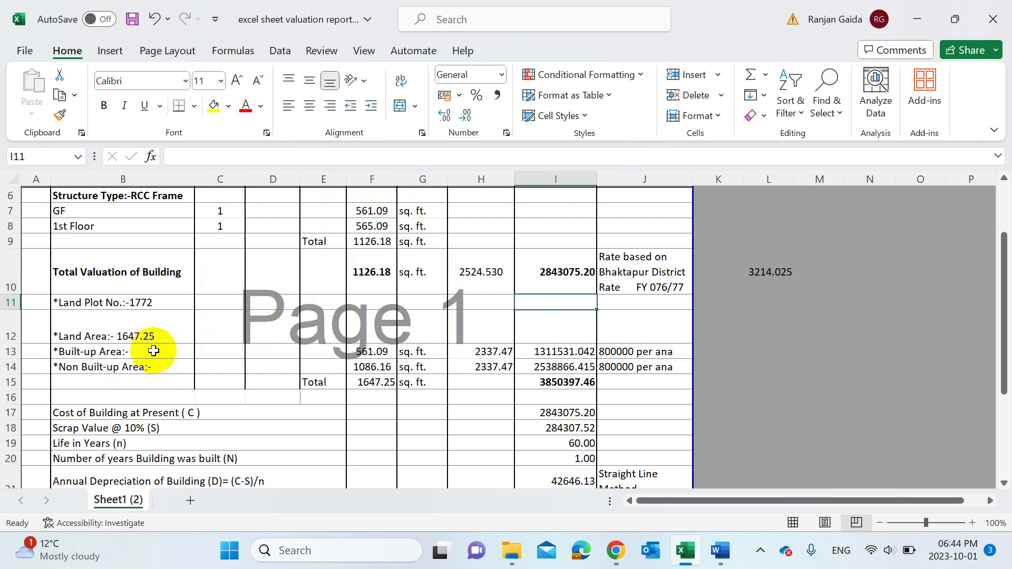
pyautogui.click(381, 349)
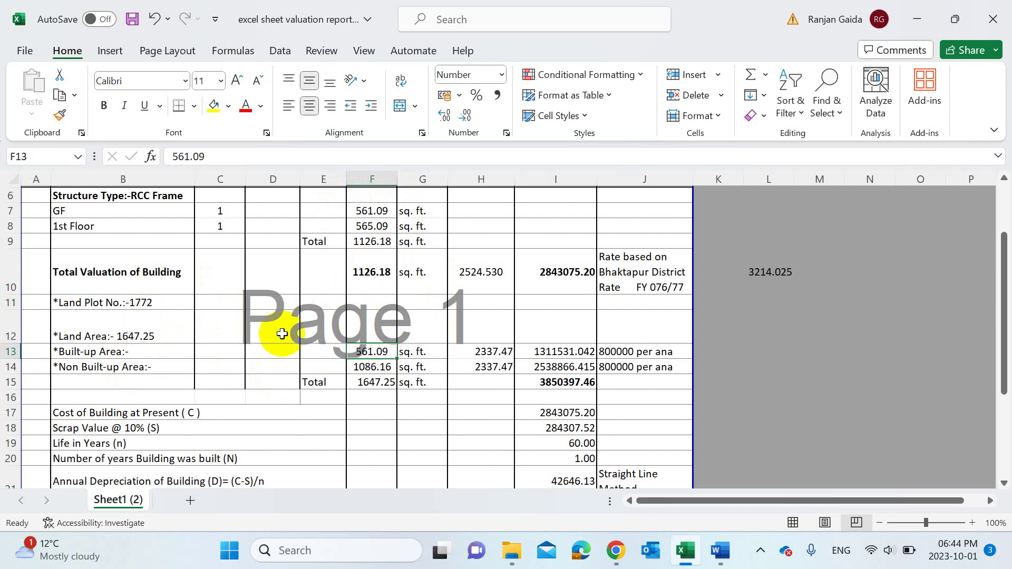
pyautogui.click(351, 368)
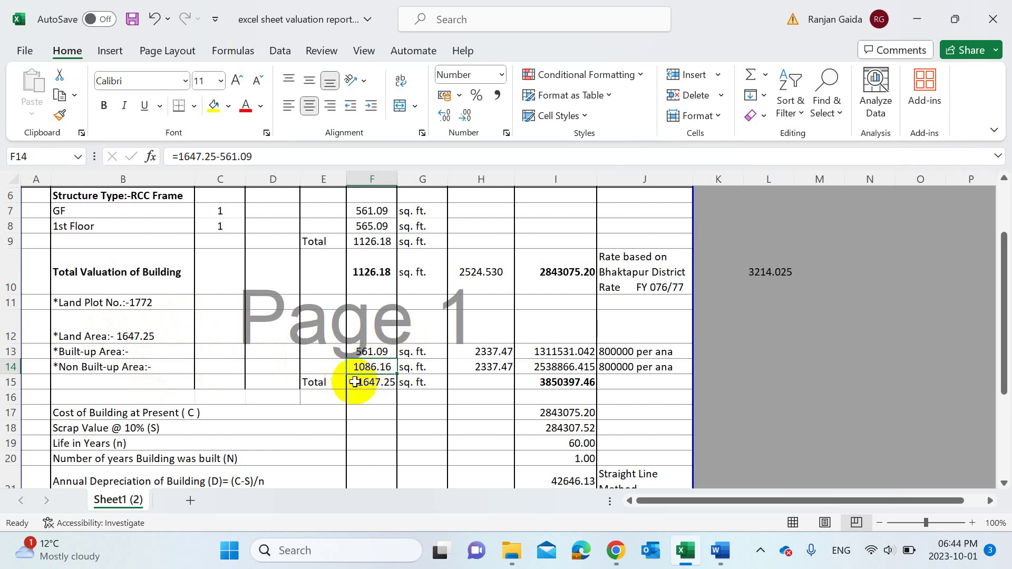
pyautogui.click(372, 384)
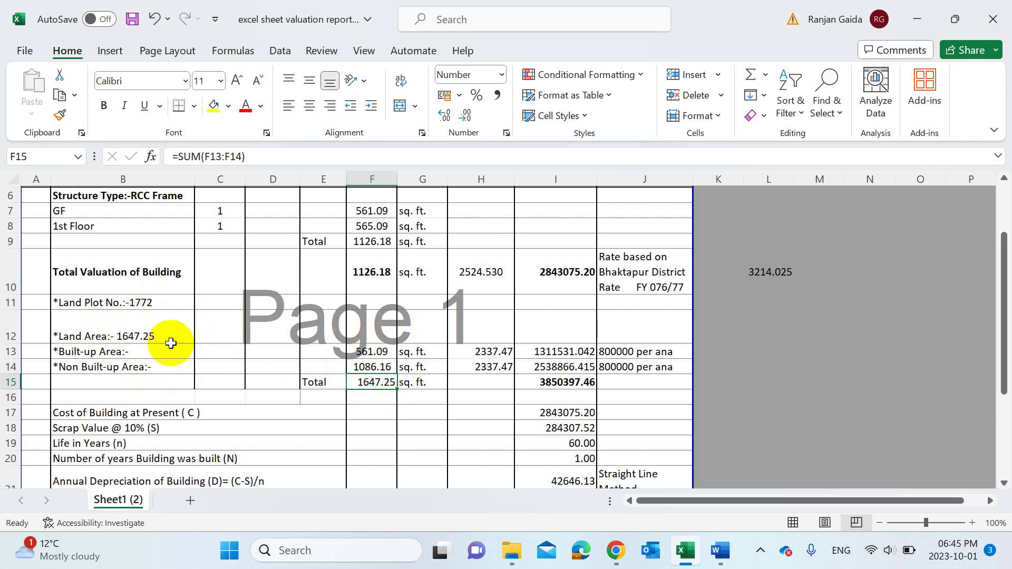
# Inspect the built-up land rate formula in H13 alongside the per-ana rate in its remarks.
pyautogui.click(495, 350)
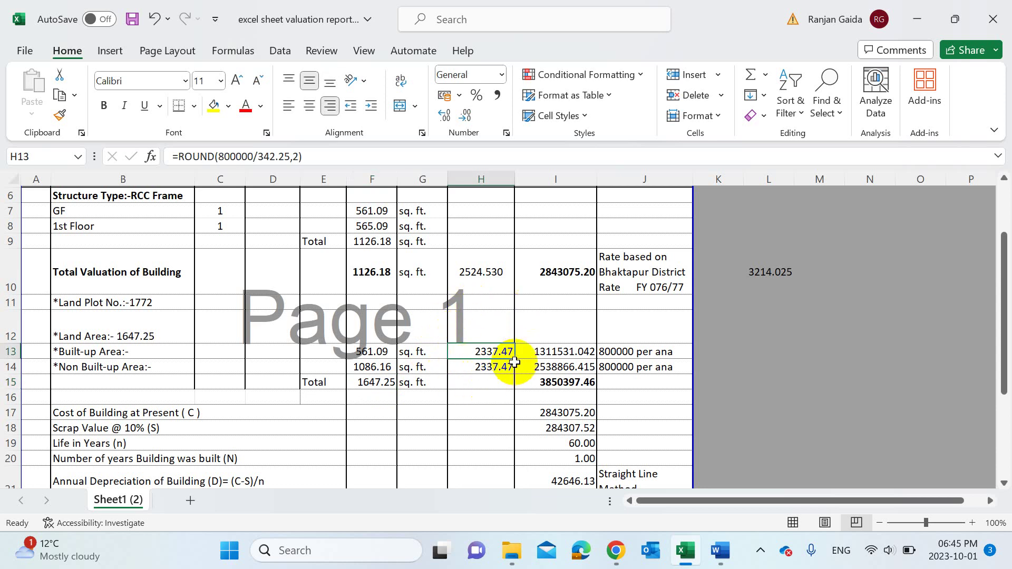
pyautogui.click(483, 318)
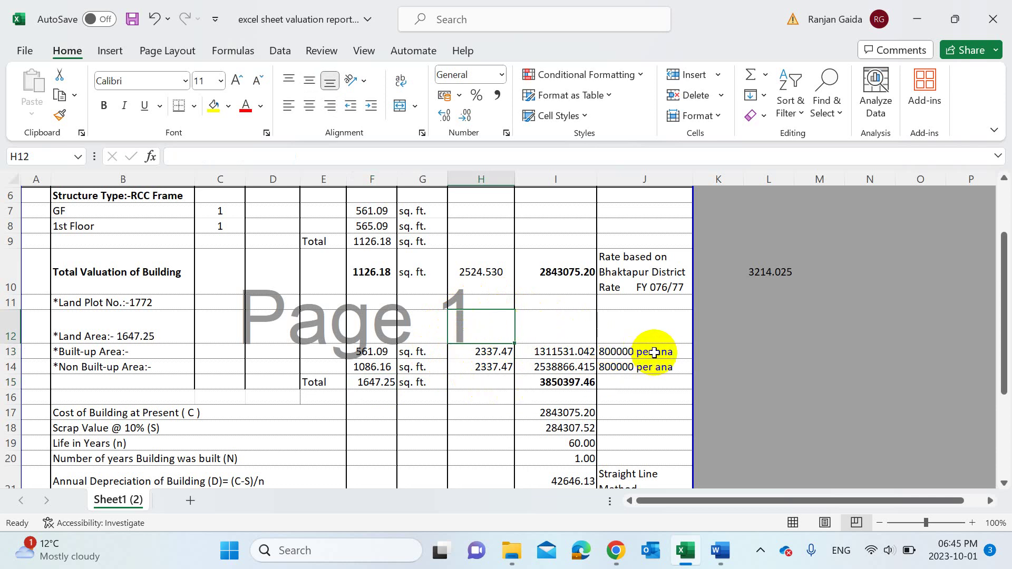
pyautogui.scroll(2, 649, 317)
pyautogui.hscroll(1, 649, 316)
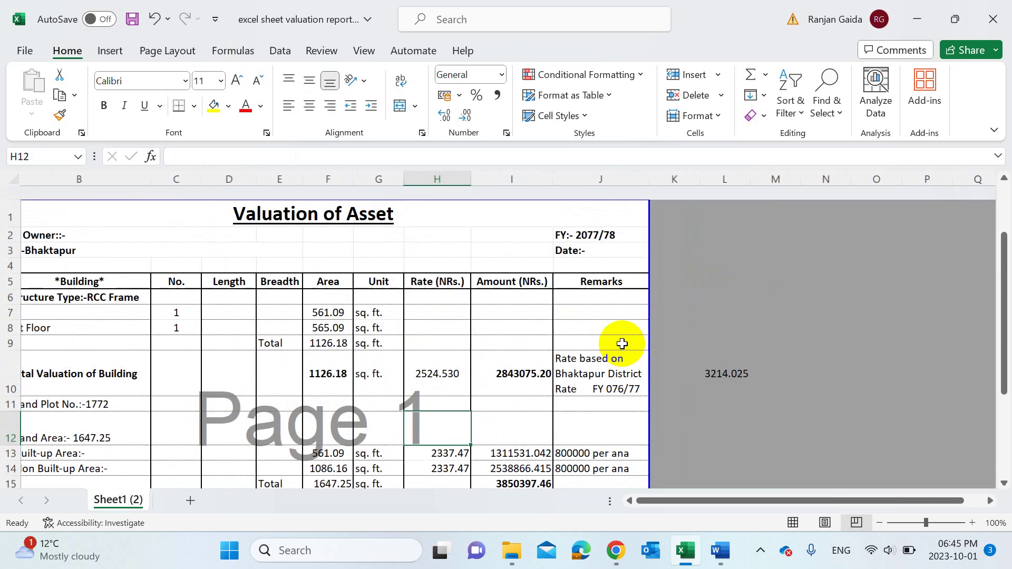
pyautogui.scroll(-2, 599, 235)
pyautogui.hscroll(-1, 599, 235)
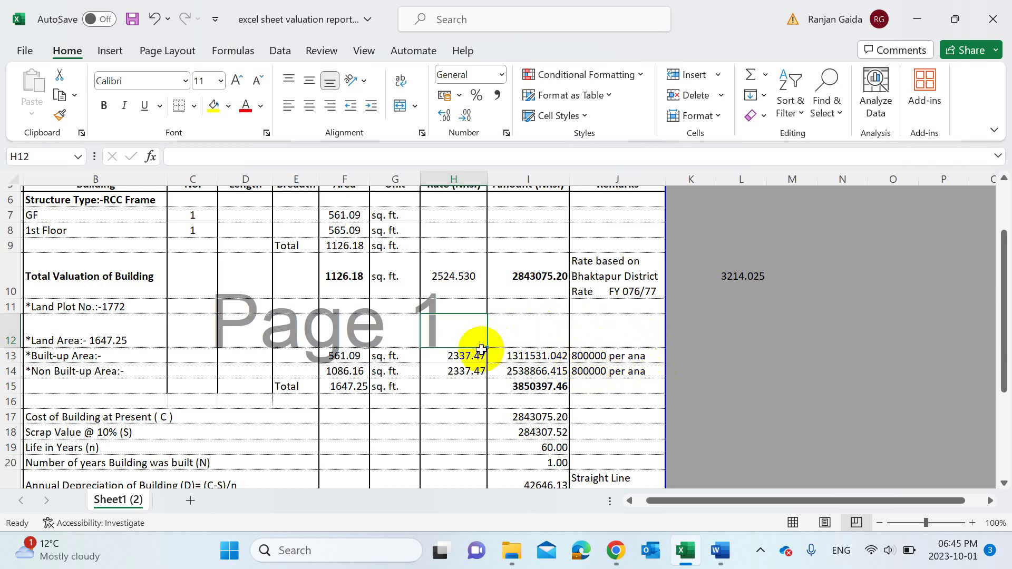
pyautogui.click(464, 355)
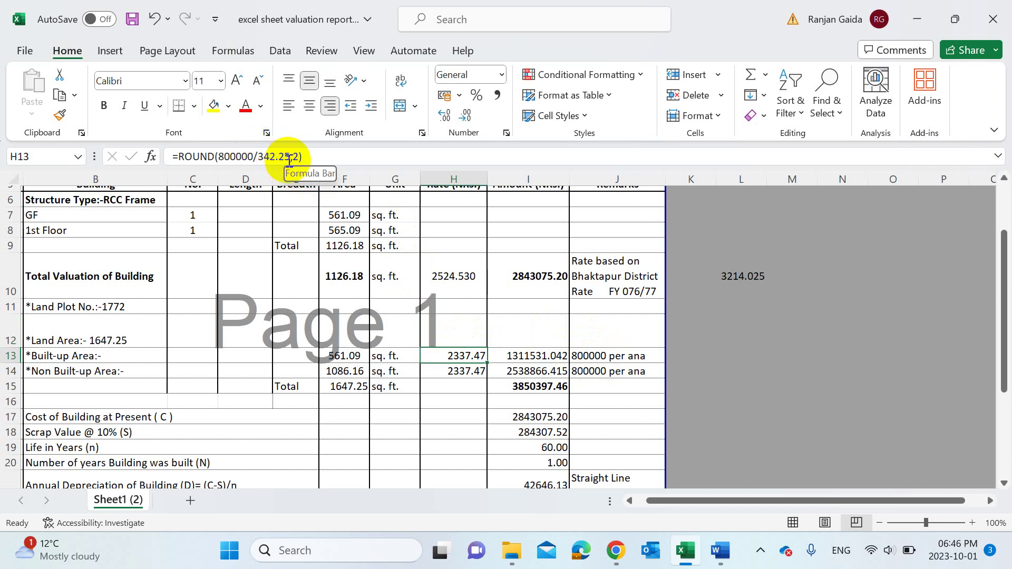
pyautogui.click(461, 323)
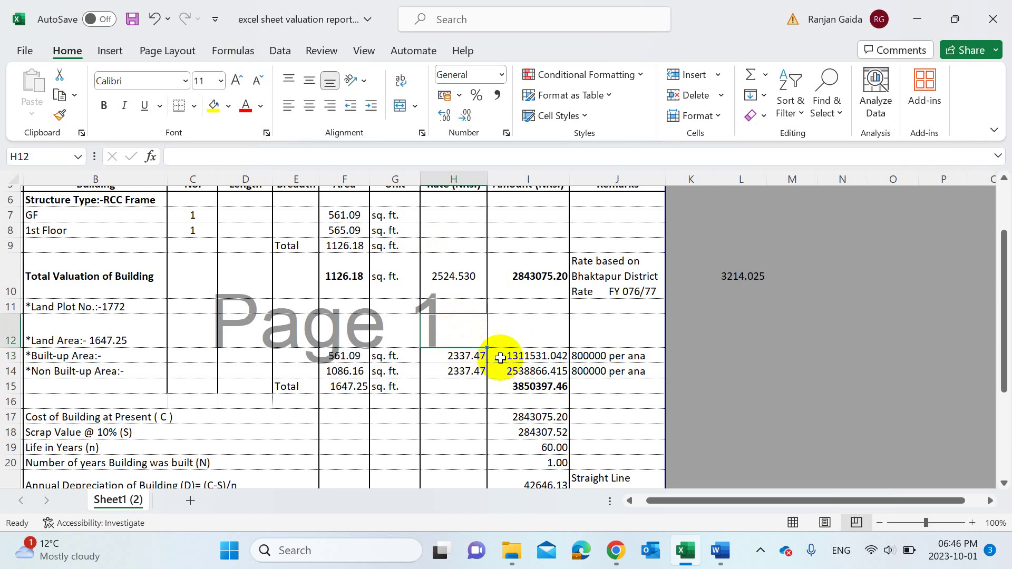
pyautogui.click(462, 357)
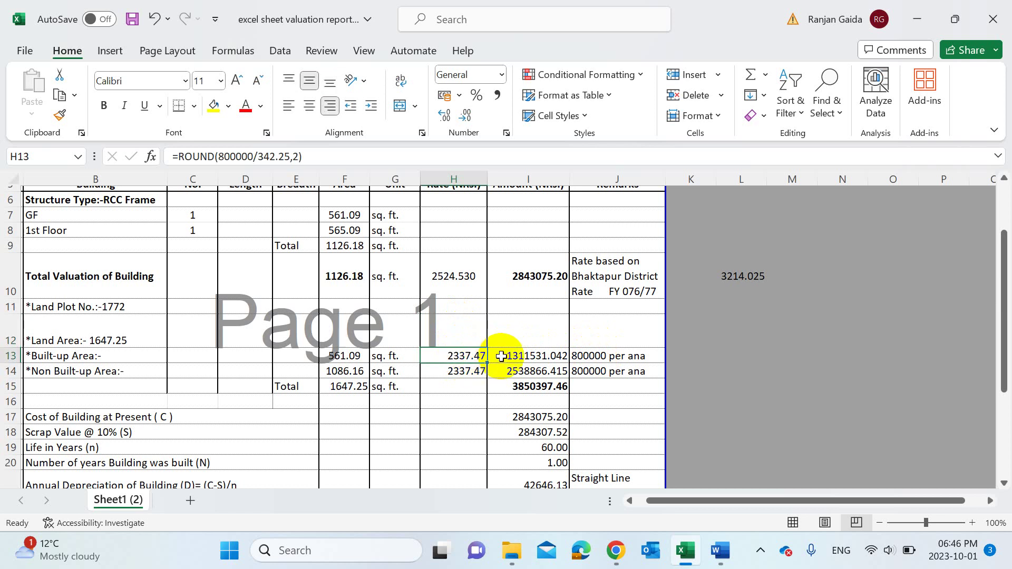
# Inspect the land amount formulas for the built-up and non built-up areas and their total in I15.
pyautogui.click(533, 358)
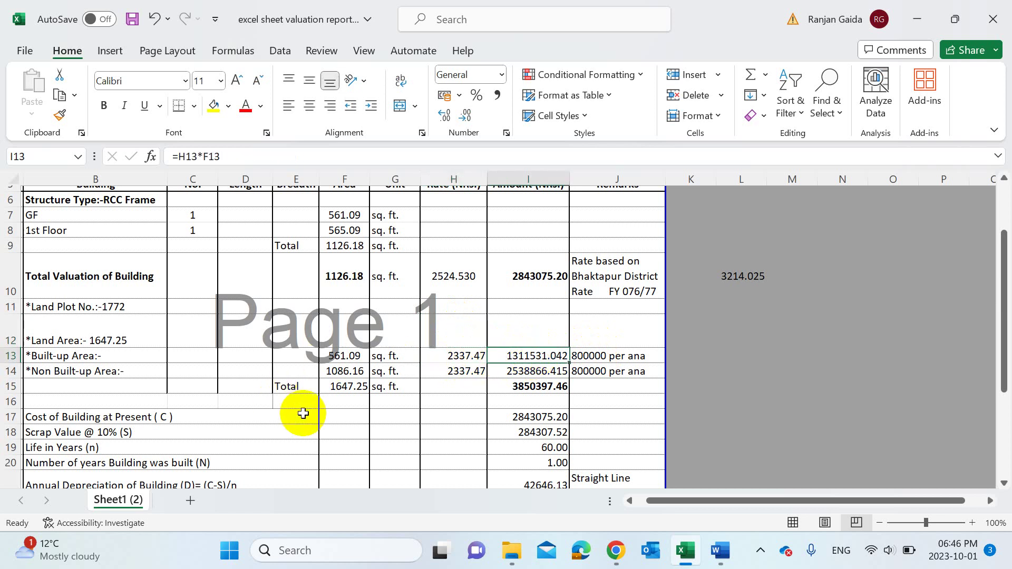
pyautogui.click(453, 373)
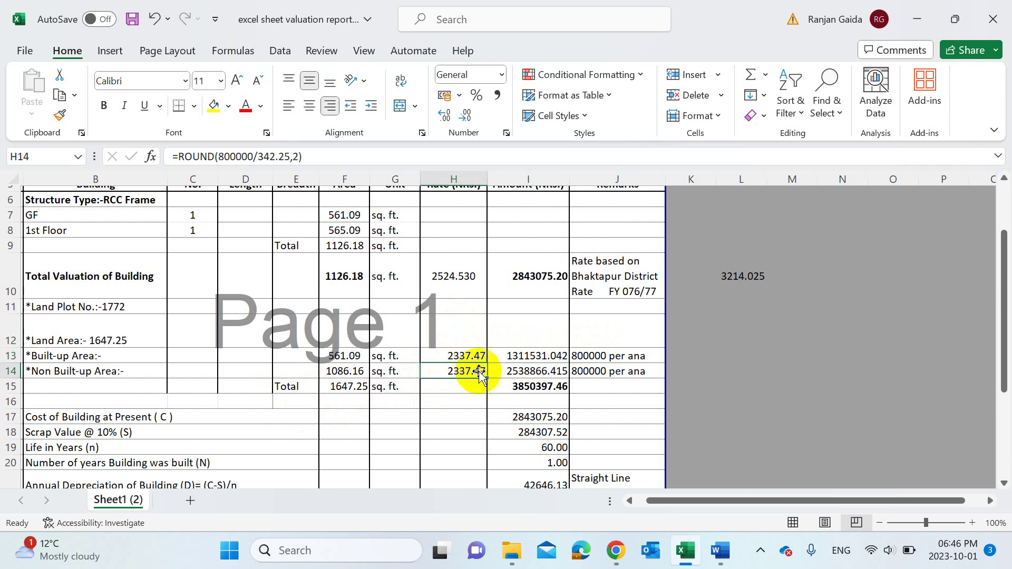
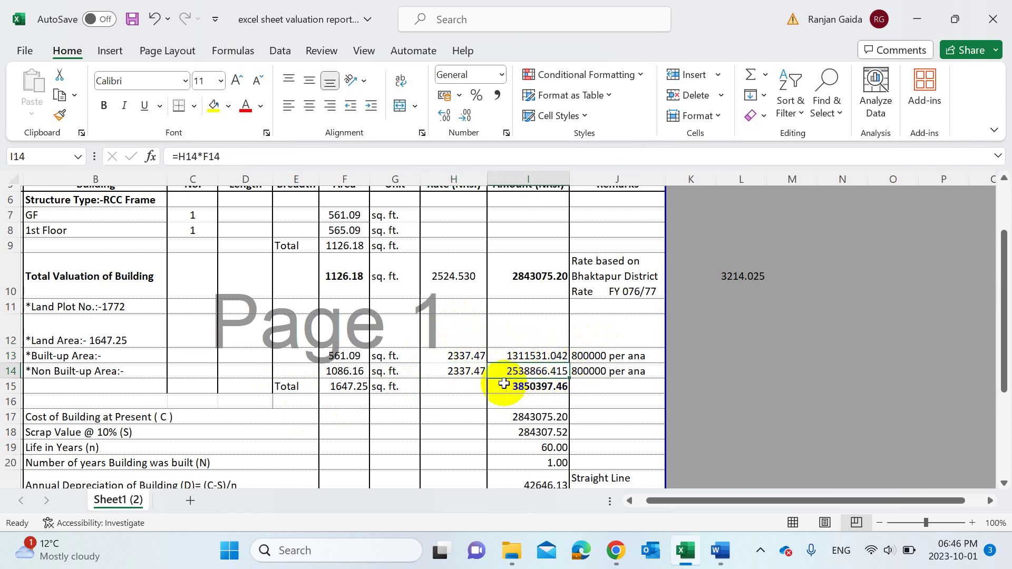
pyautogui.click(524, 388)
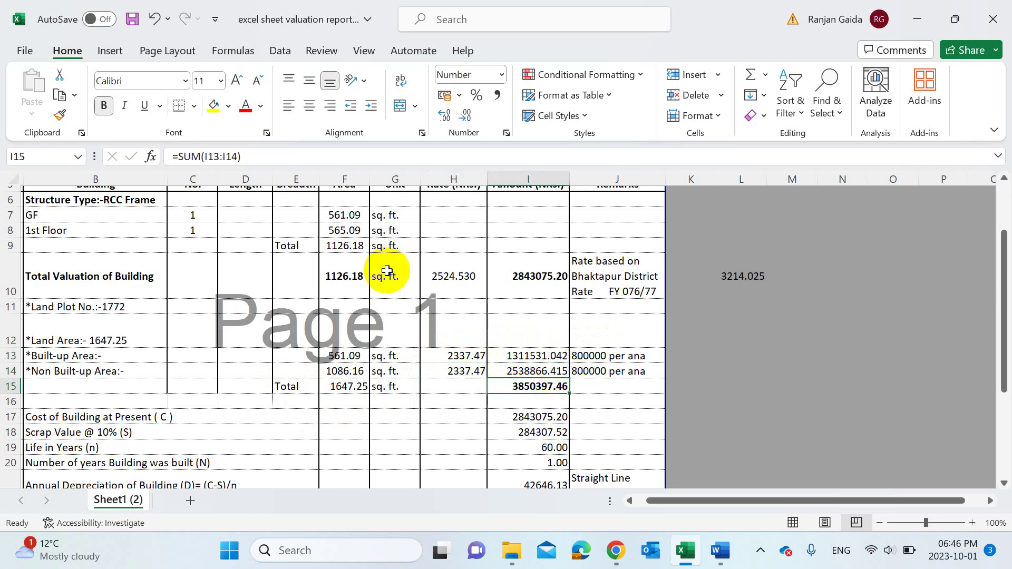
pyautogui.click(284, 155)
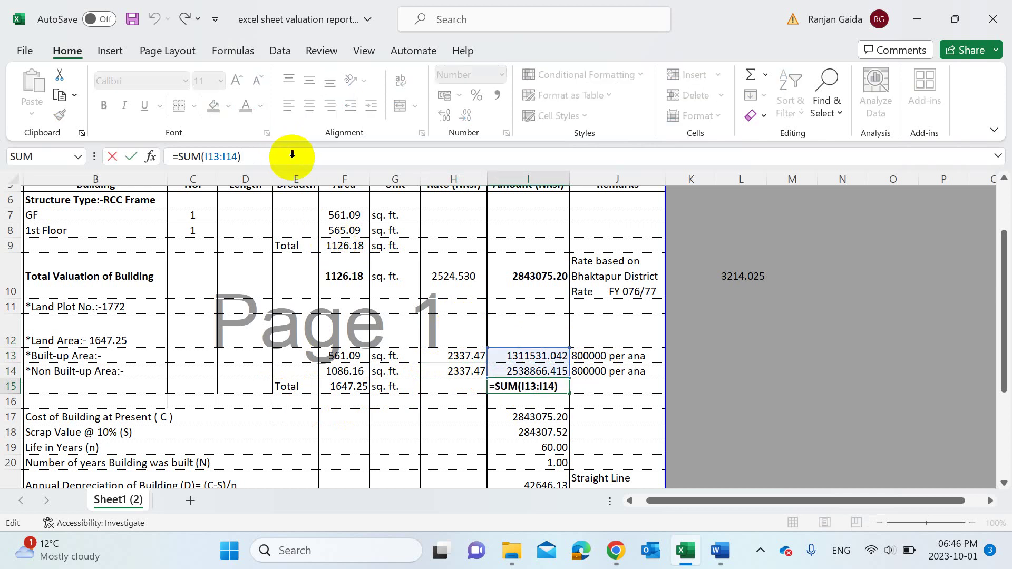
pyautogui.click(437, 403)
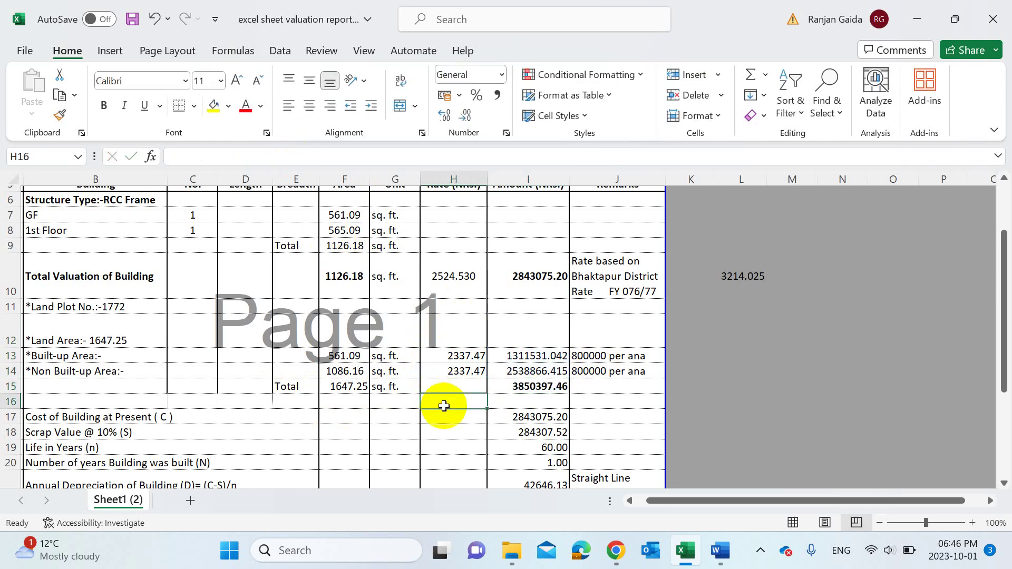
# Inspect the present building cost formula in I17 and the building valuation amount in I10 that it refers to.
pyautogui.scroll(-1, 441, 404)
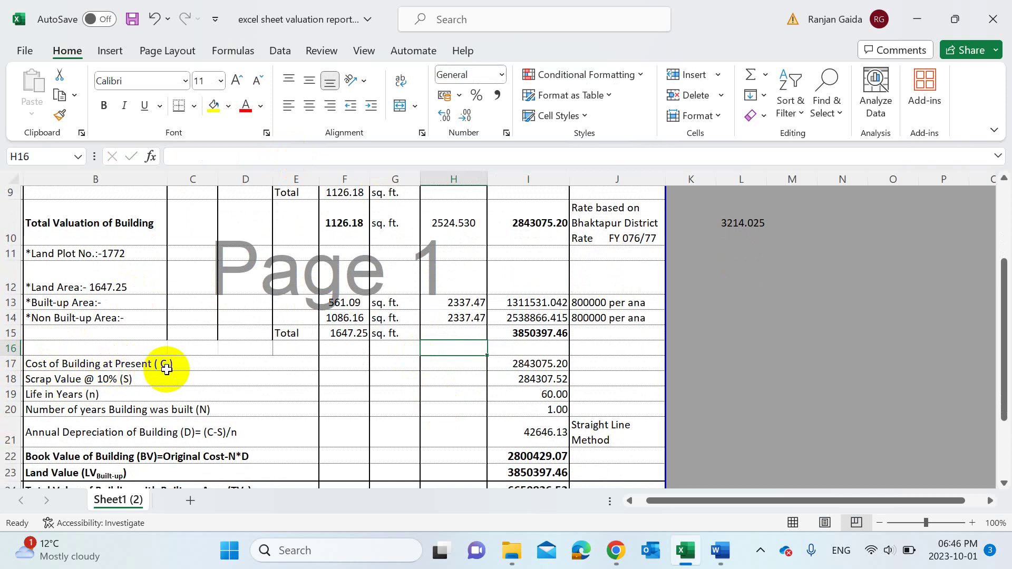
pyautogui.scroll(2, 174, 361)
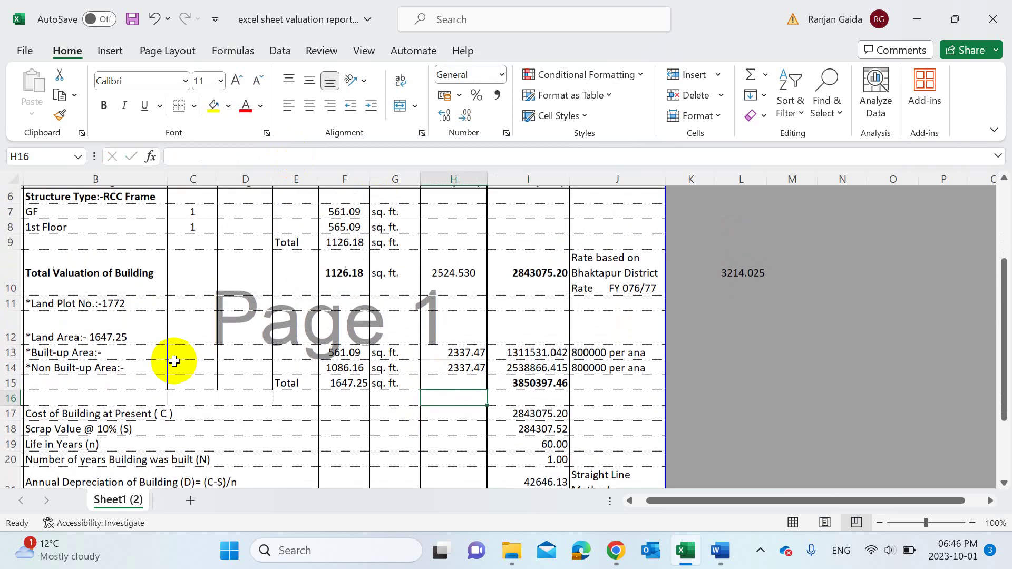
pyautogui.scroll(-1, 174, 361)
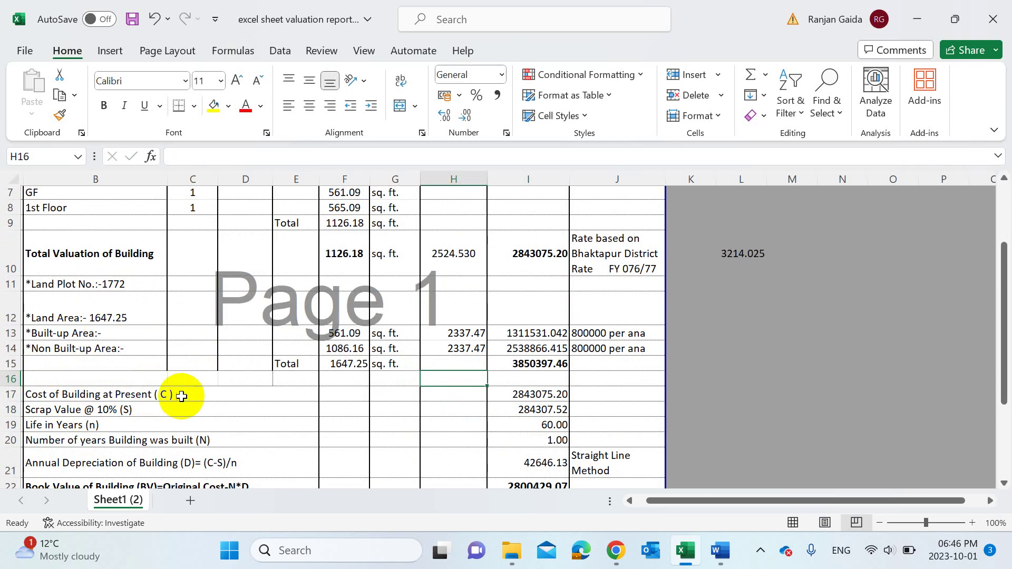
pyautogui.click(535, 395)
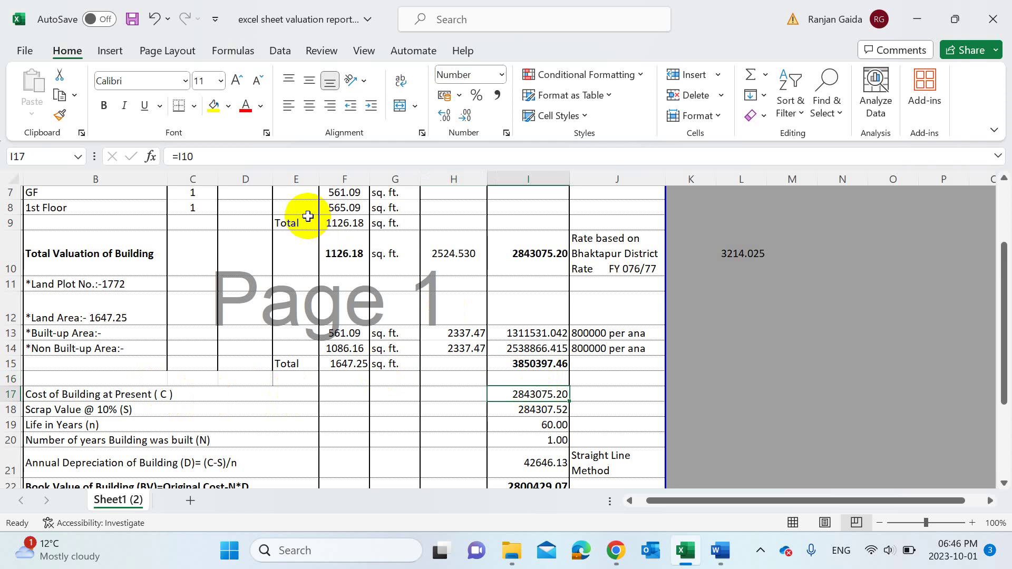
pyautogui.click(543, 271)
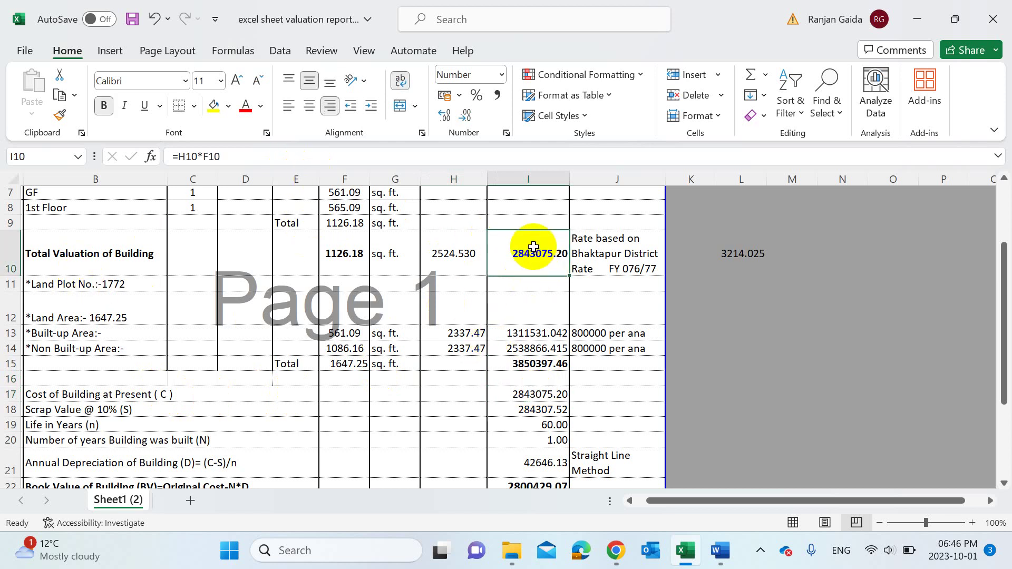
pyautogui.click(536, 393)
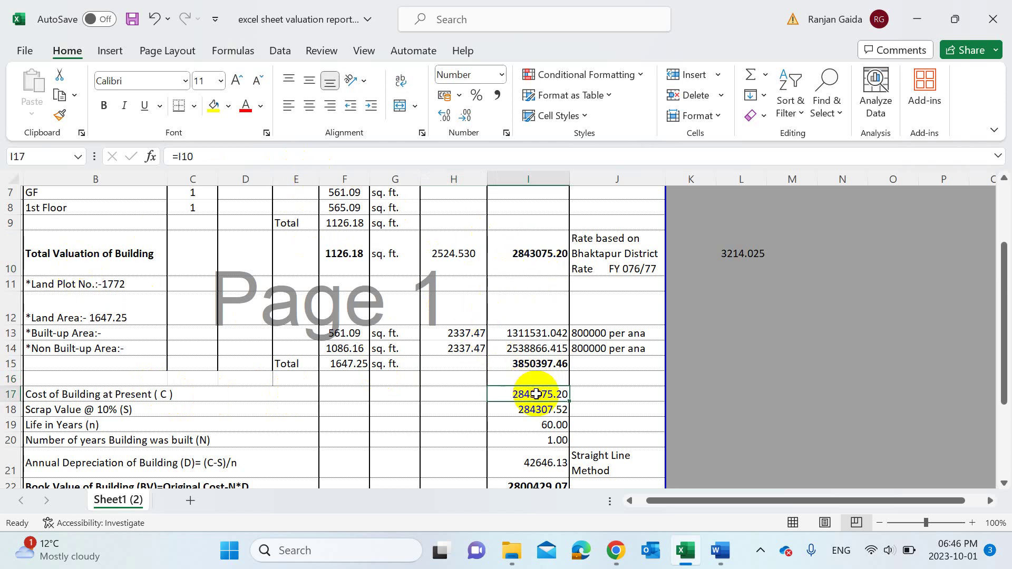
# Inspect the 10% scrap value formula in I18 and the building life in years in I19.
pyautogui.scroll(-2, 377, 402)
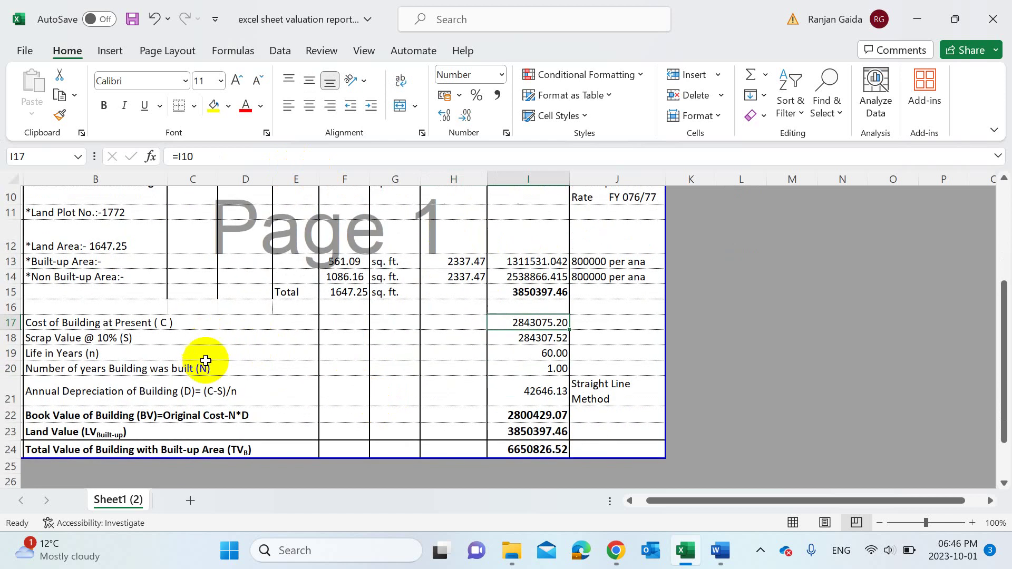
pyautogui.scroll(1, 249, 345)
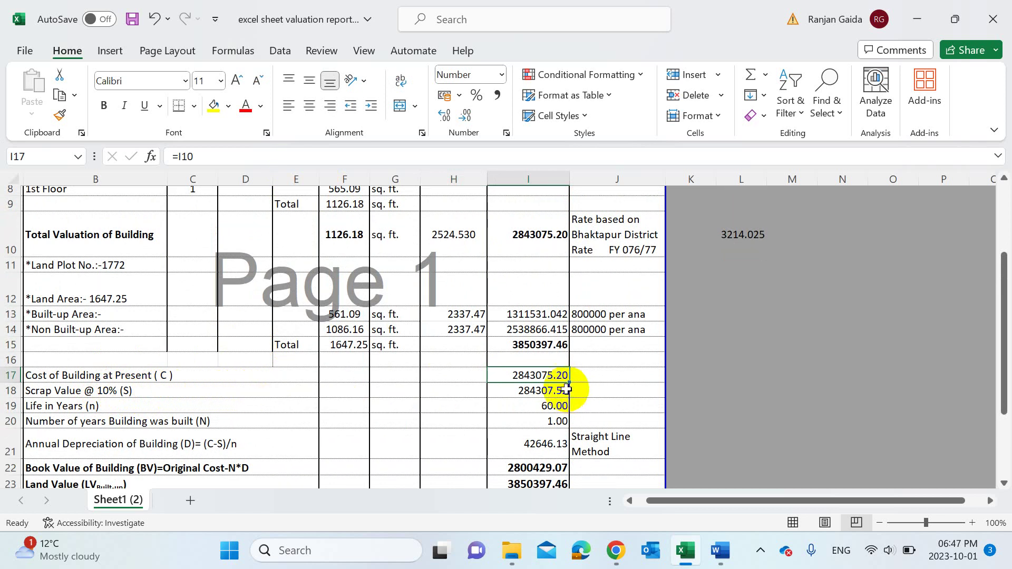
pyautogui.click(528, 392)
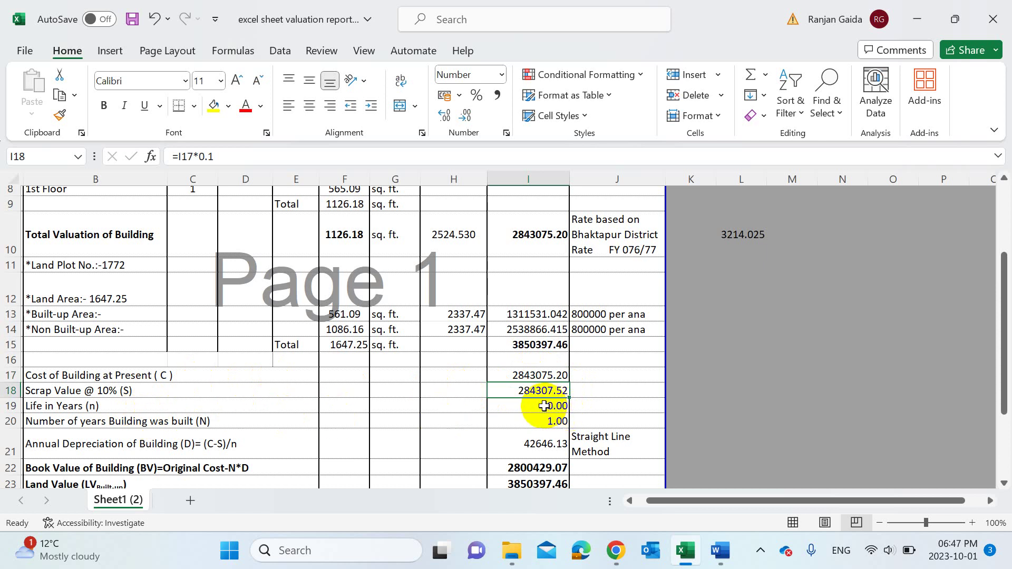
pyautogui.click(543, 406)
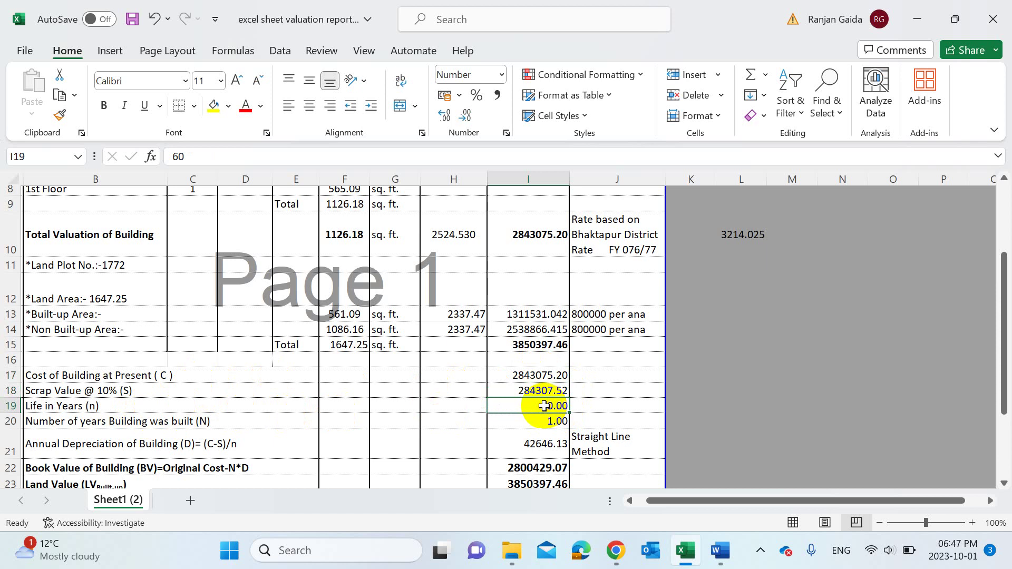
pyautogui.scroll(-1, 544, 406)
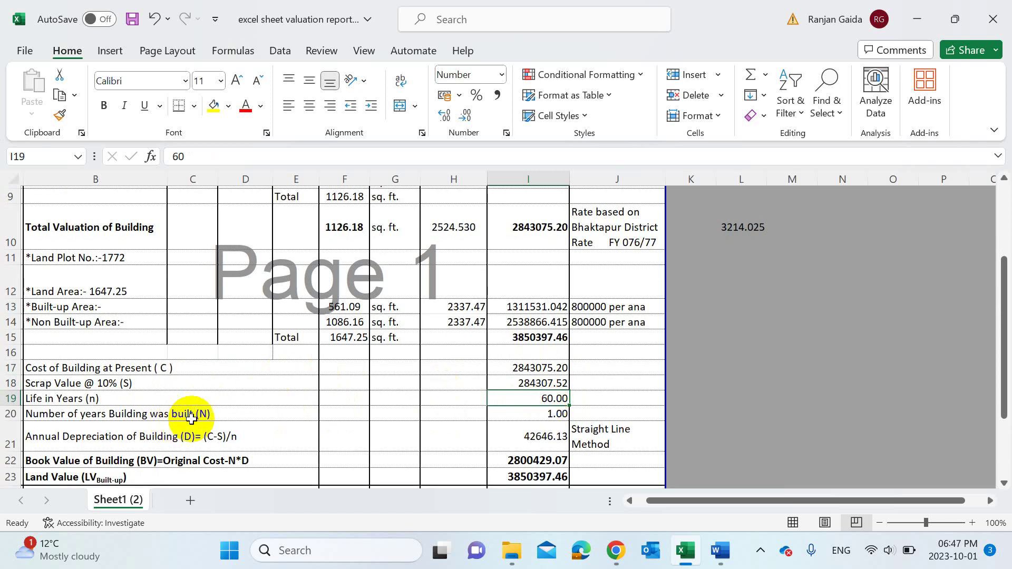
# Inspect the building age in I20 and the annual depreciation formula in I21 with its method remark.
pyautogui.click(531, 416)
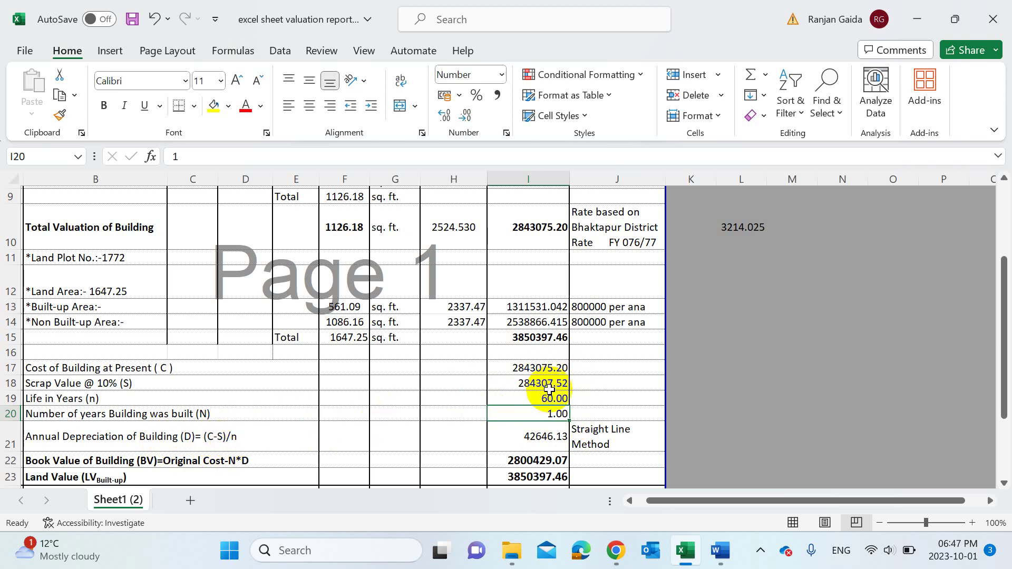
pyautogui.click(527, 435)
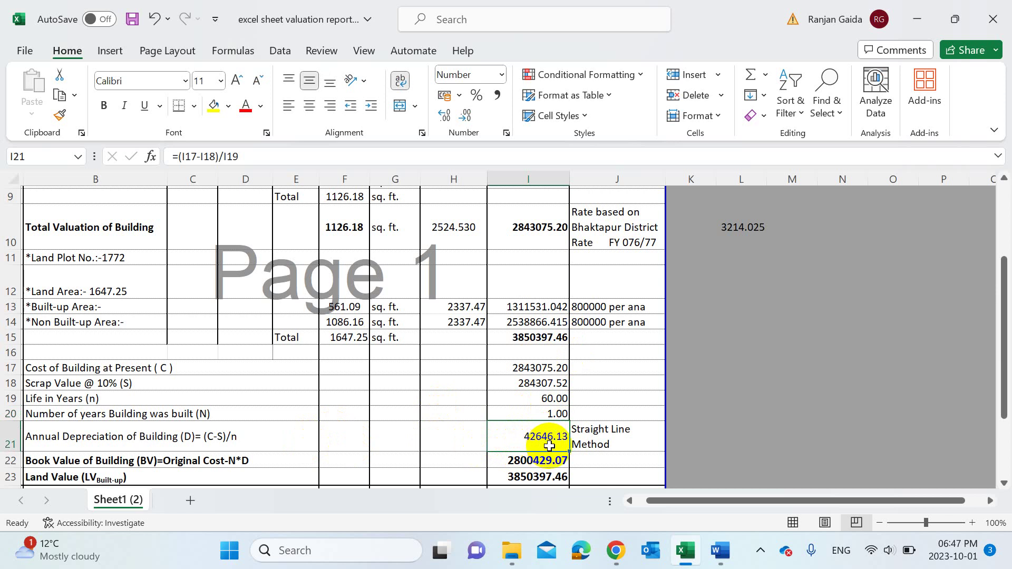
pyautogui.click(593, 440)
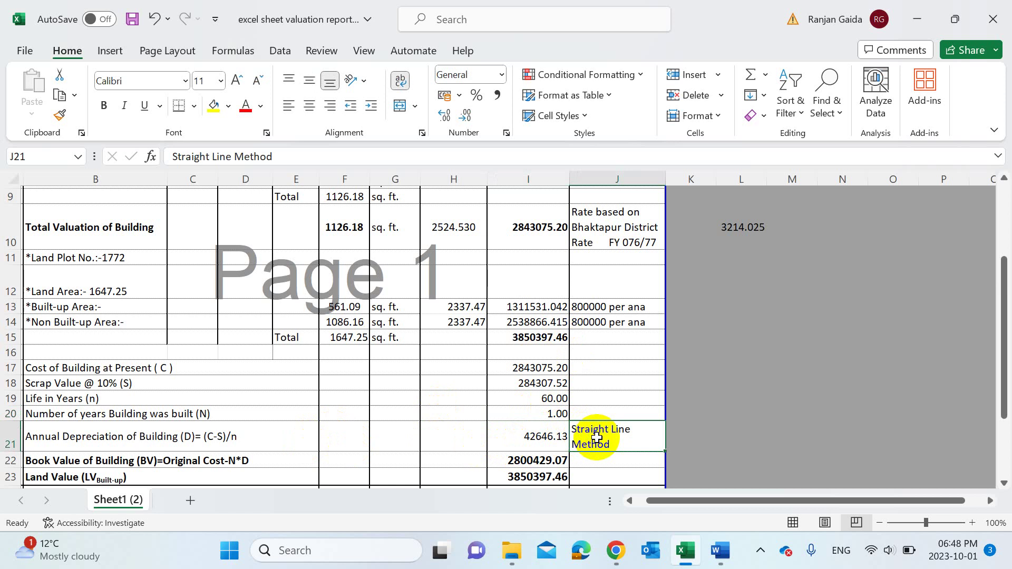
# Inspect the building's book value formula in I22 with its referenced cells highlighted, leaving it unedited.
pyautogui.scroll(-1, 596, 437)
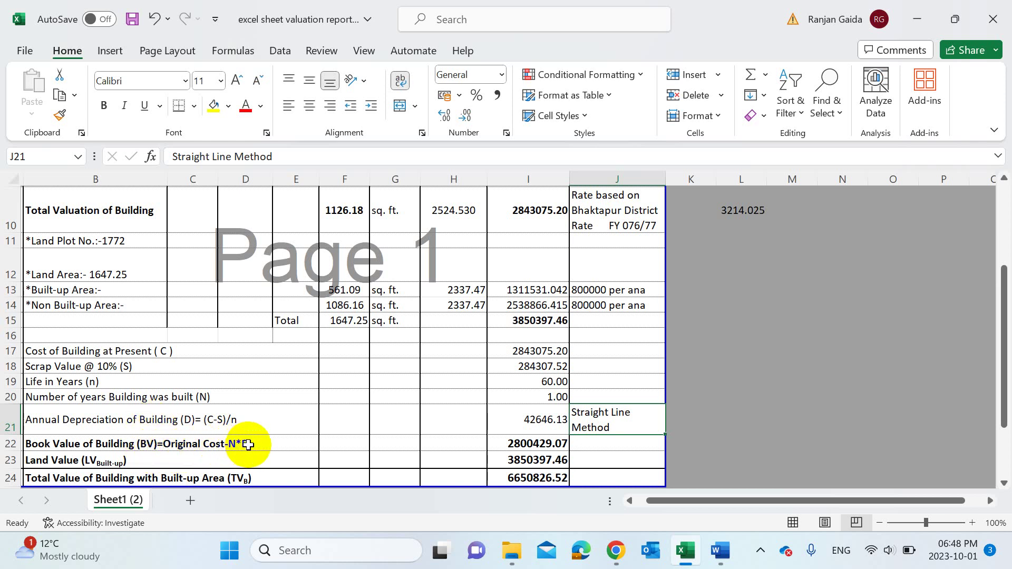
pyautogui.click(512, 444)
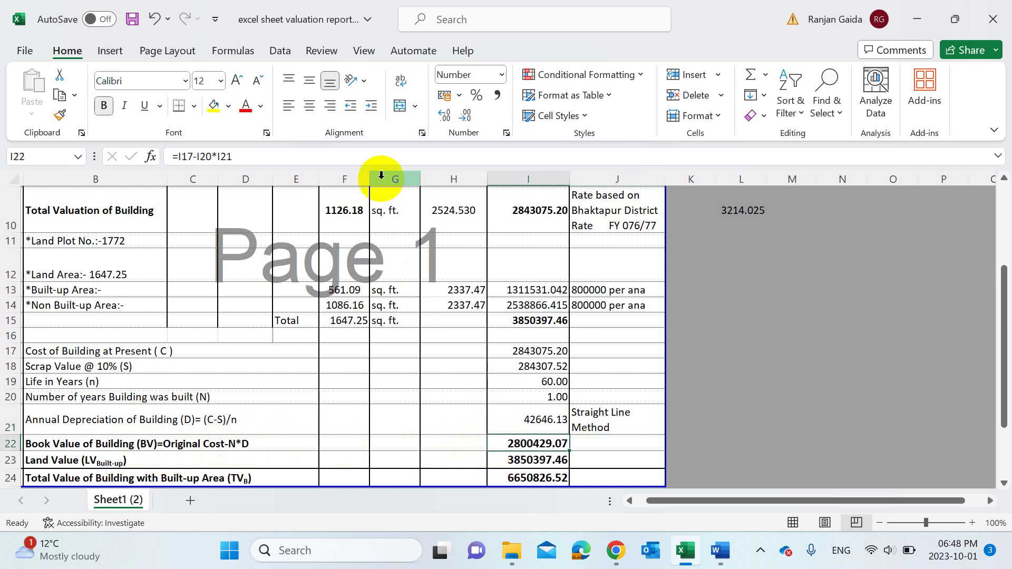
pyautogui.click(378, 158)
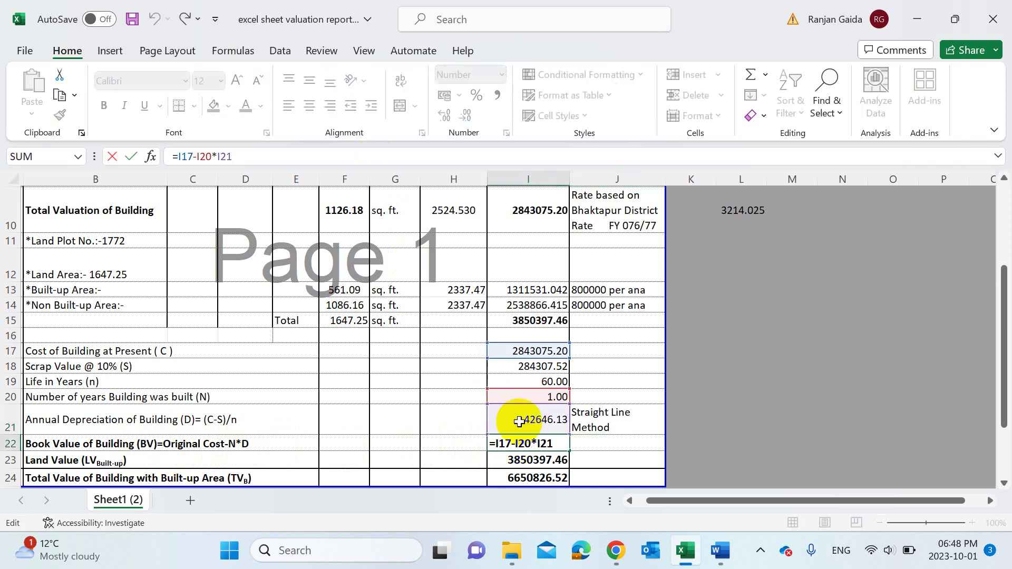
pyautogui.click(613, 445)
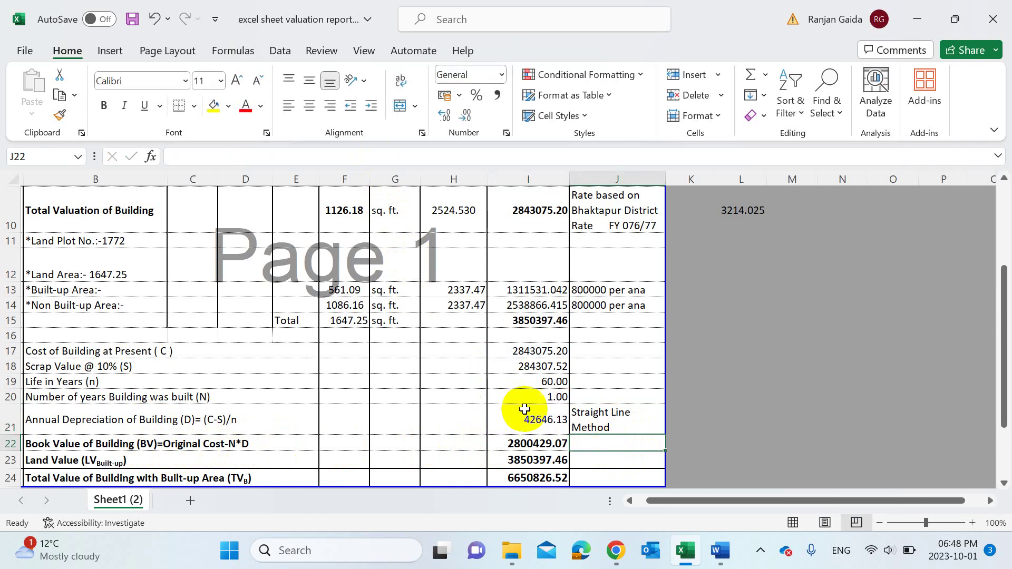
# Inspect the land value reference in I23 and the formula in I24 for the total value of building with built-up area.
pyautogui.click(554, 461)
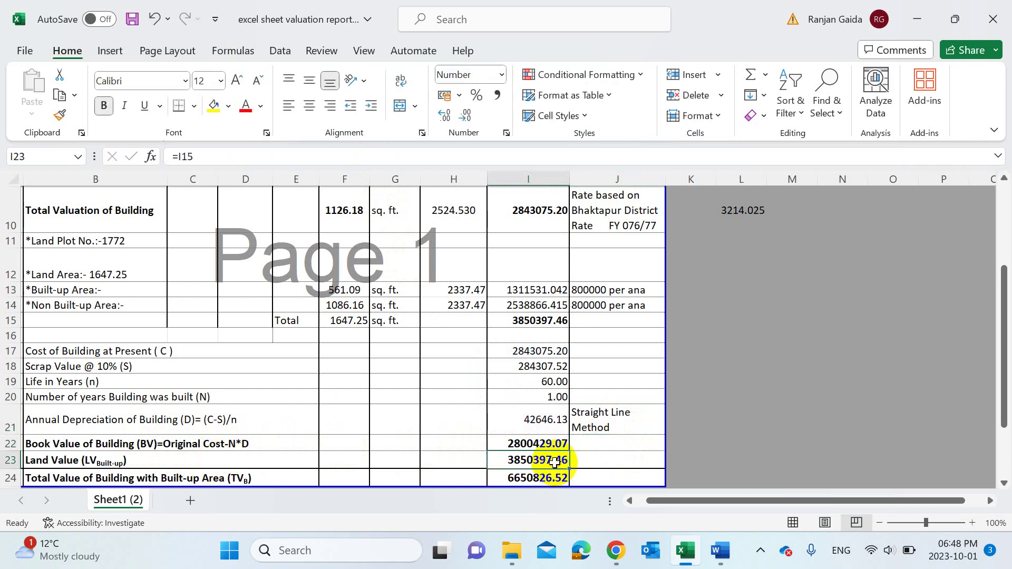
pyautogui.click(617, 460)
pyautogui.scroll(-1, 616, 458)
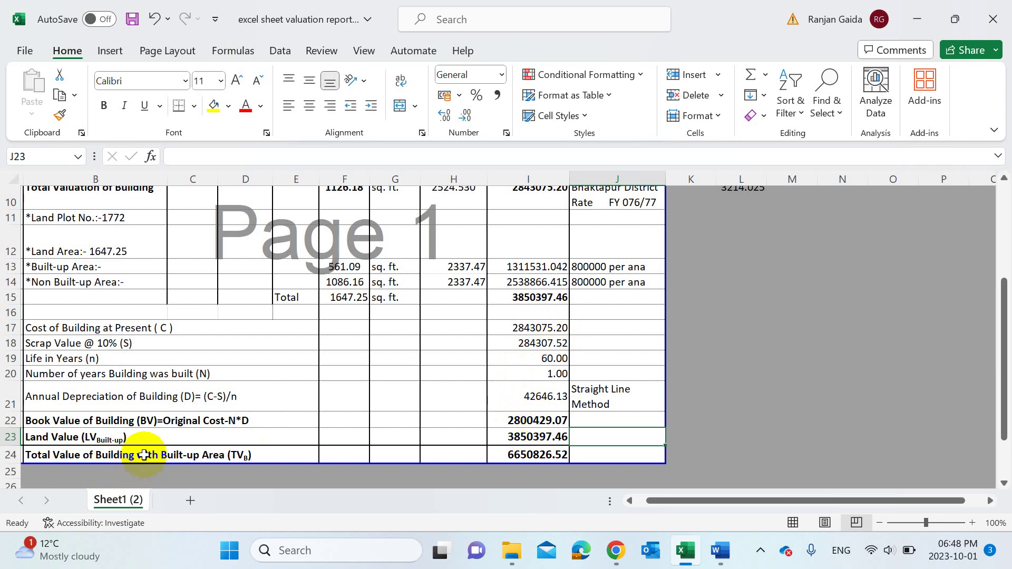
pyautogui.scroll(1, 324, 464)
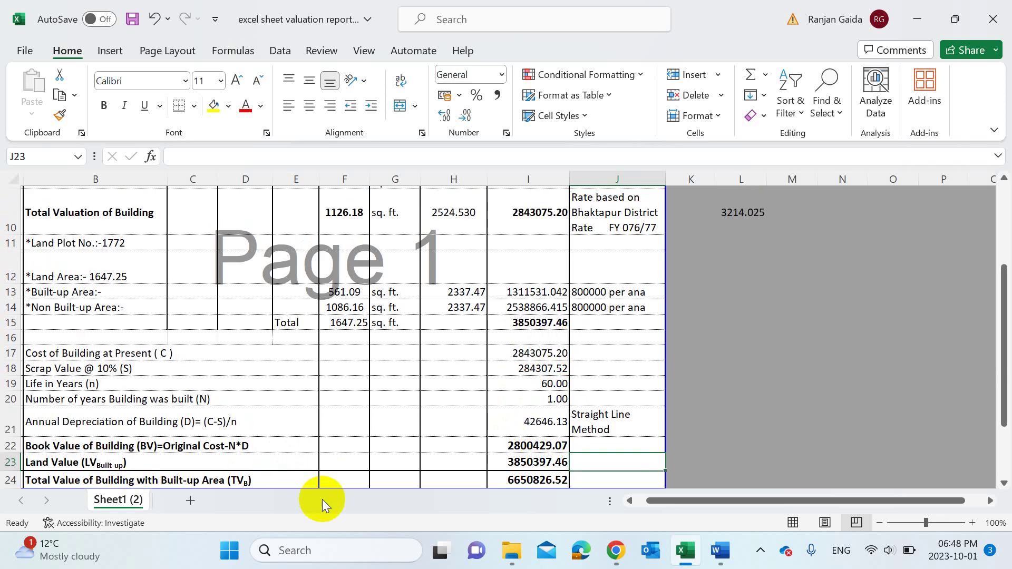
pyautogui.click(499, 478)
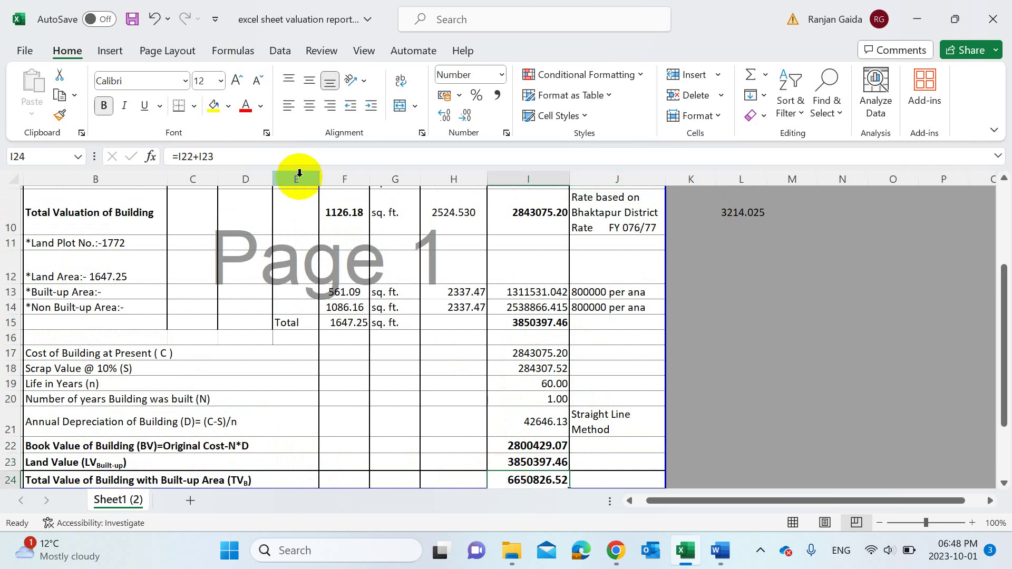
pyautogui.click(301, 158)
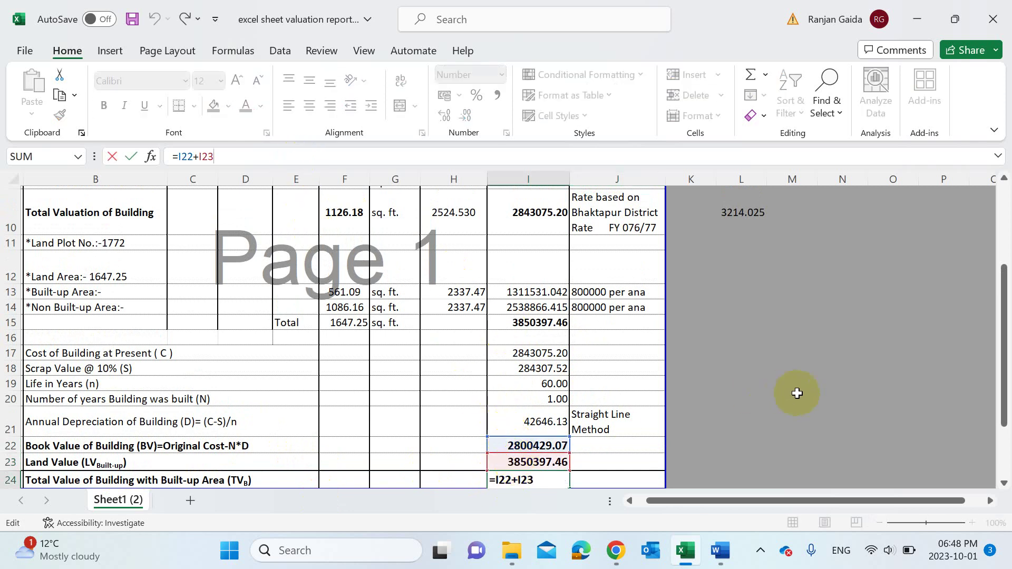
pyautogui.click(796, 393)
# Look over the valuation sheet from its last row back to its heading and switch to valuation report.docx in Word.
pyautogui.scroll(-1, 680, 376)
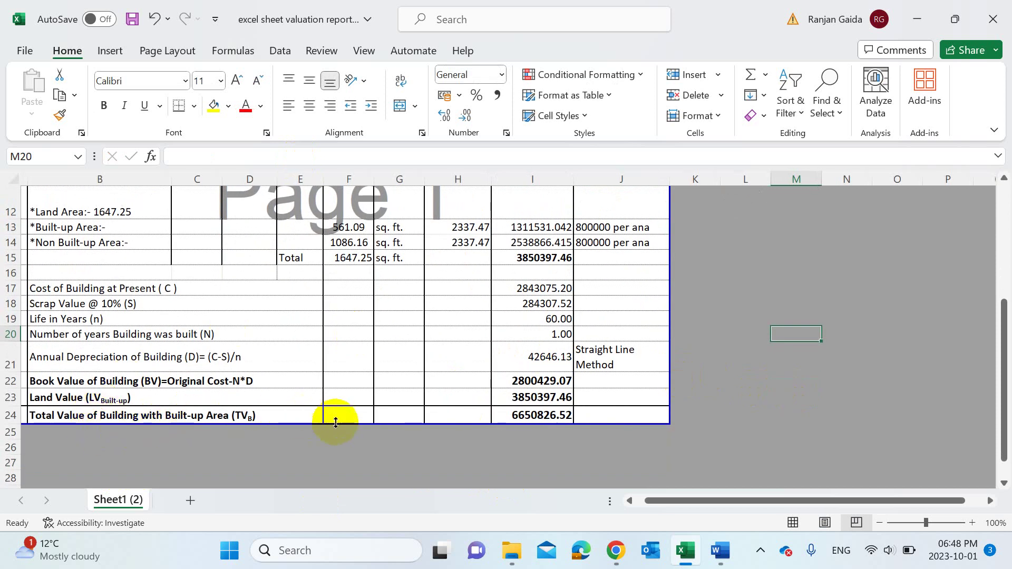
pyautogui.scroll(4, 606, 318)
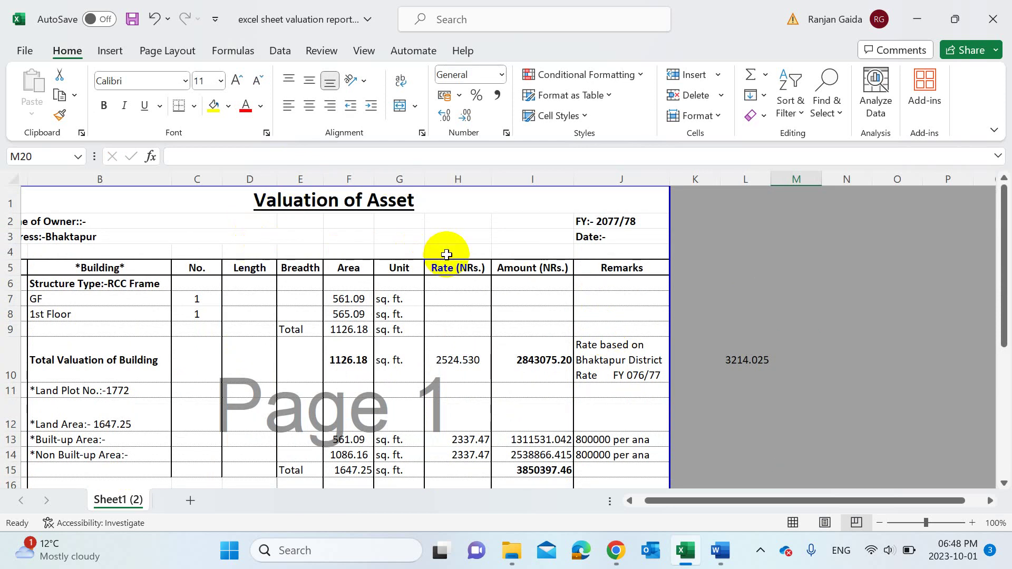
pyautogui.click(923, 12)
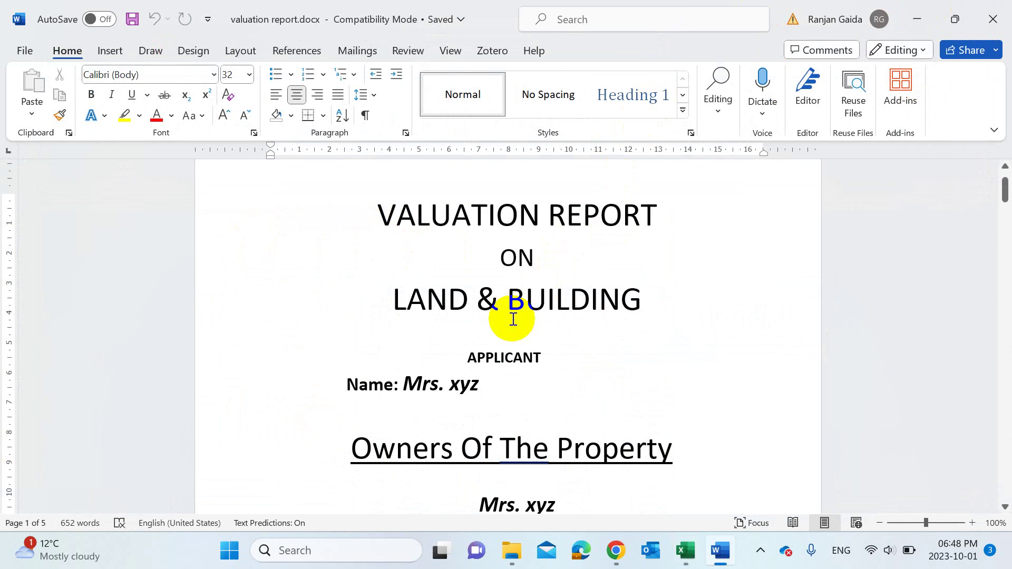
# Examine the report's cover page, including the title, applicant, property owner and preparer details.
pyautogui.scroll(-3, 513, 319)
pyautogui.scroll(2, 513, 319)
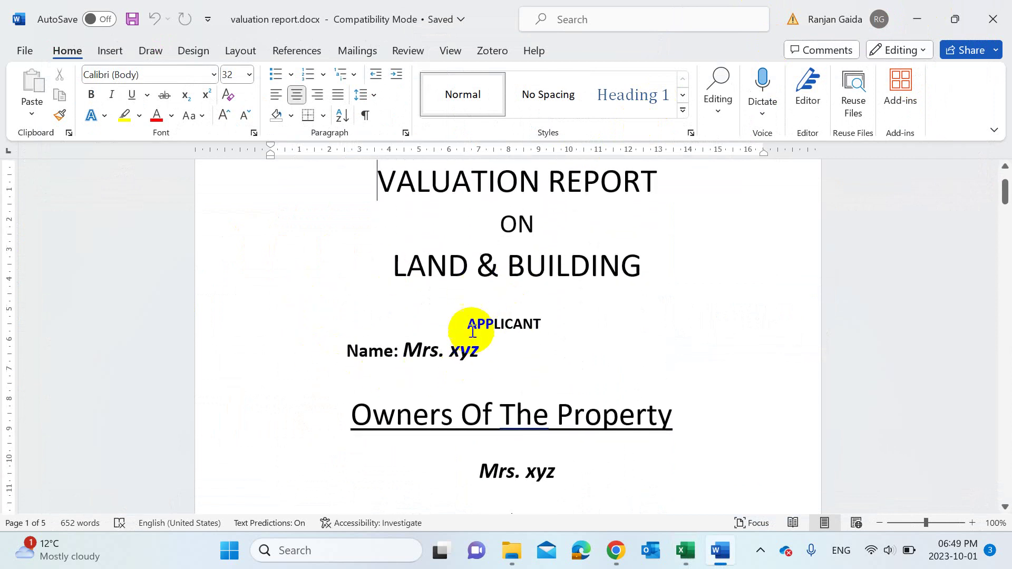
pyautogui.scroll(-3, 395, 305)
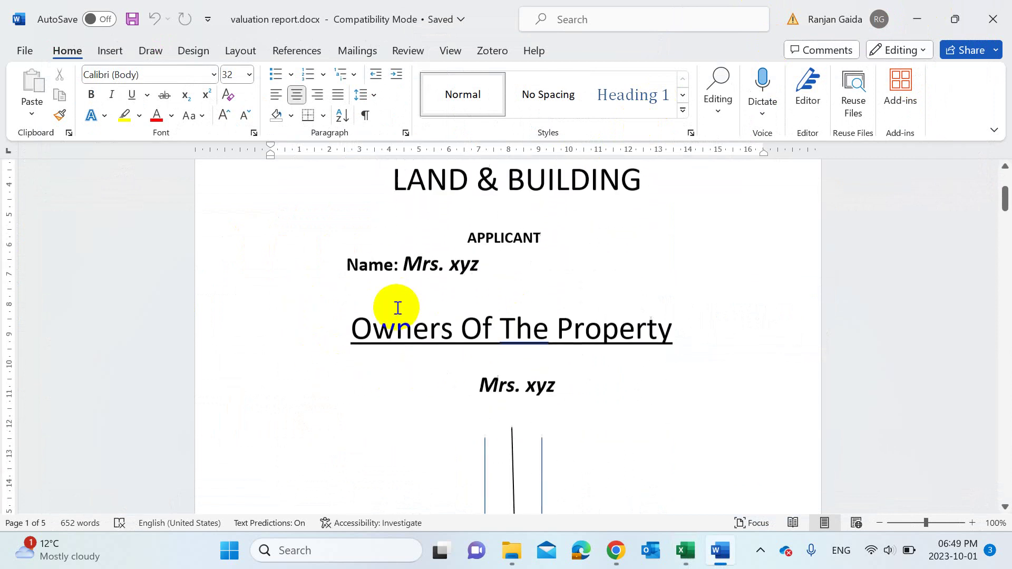
pyautogui.doubleClick(433, 264)
pyautogui.scroll(2, 433, 297)
pyautogui.scroll(1, 433, 296)
pyautogui.scroll(-15, 433, 297)
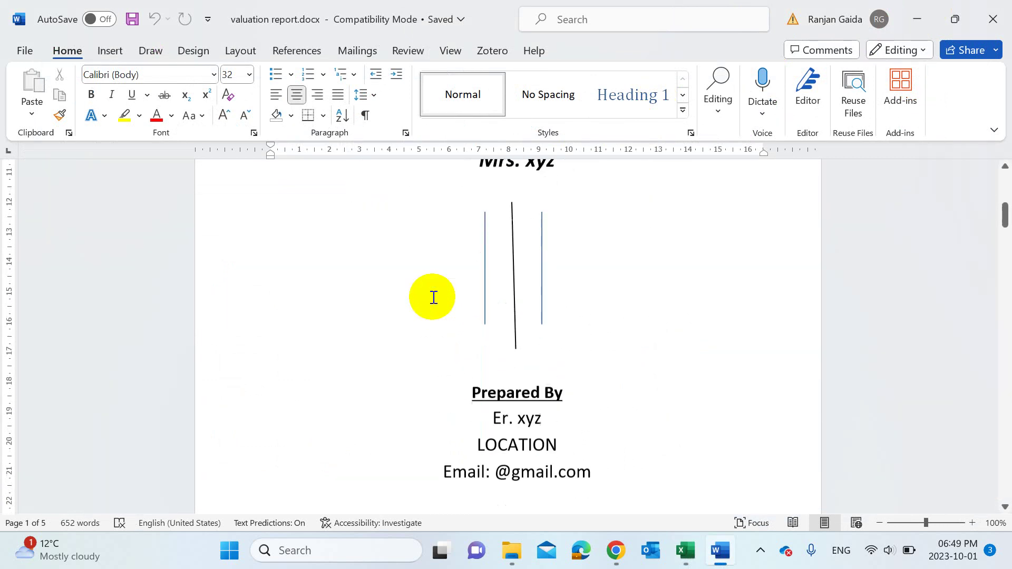
# Examine the certification page's statement, fair market value summary table, amount in words and engineer's signature block.
pyautogui.scroll(-8, 434, 297)
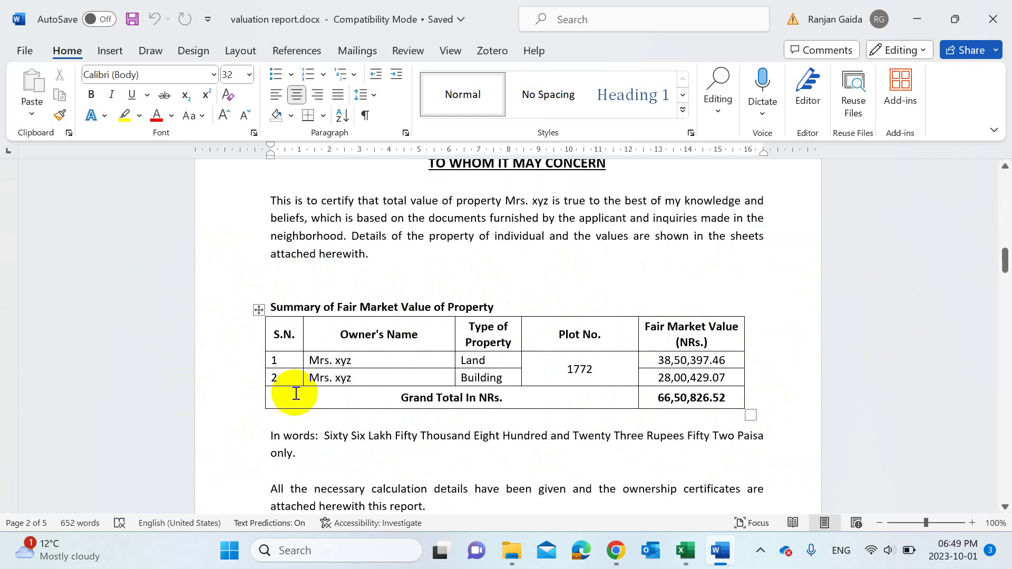
pyautogui.scroll(-2, 296, 394)
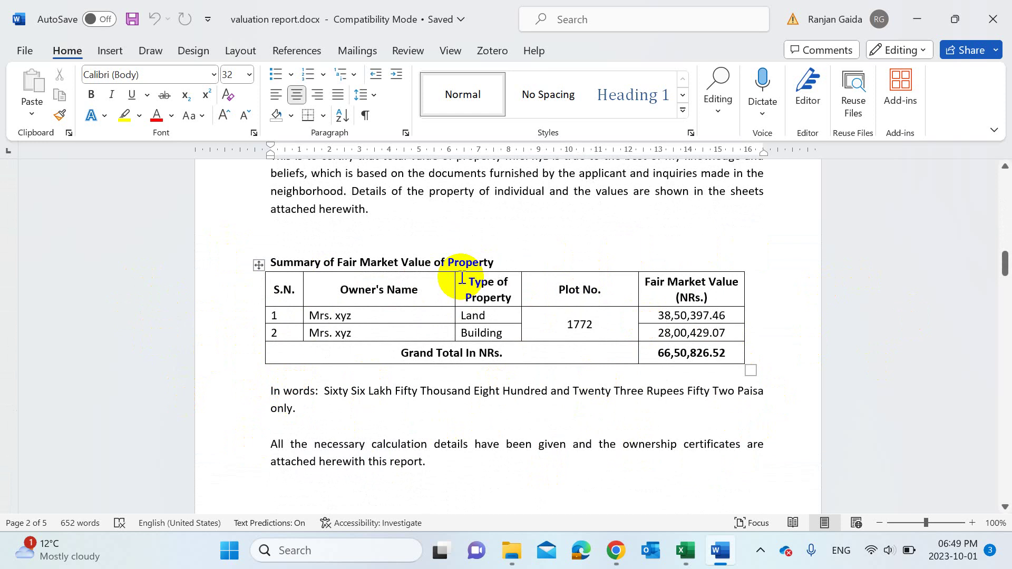
pyautogui.scroll(-5, 462, 278)
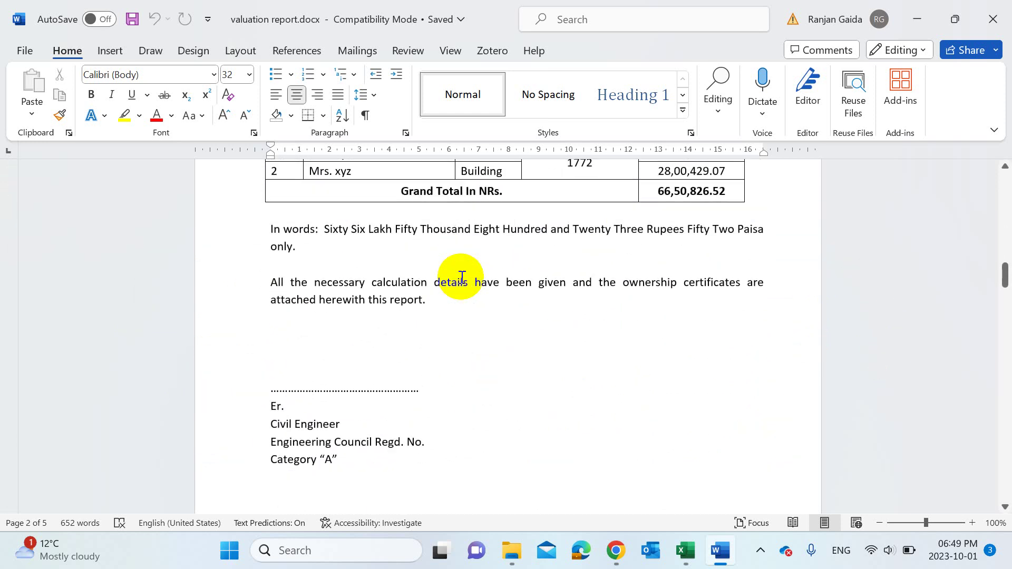
# Examine the Valuation of Land page, including the land value calculation table and the amount in words.
pyautogui.scroll(-15, 461, 278)
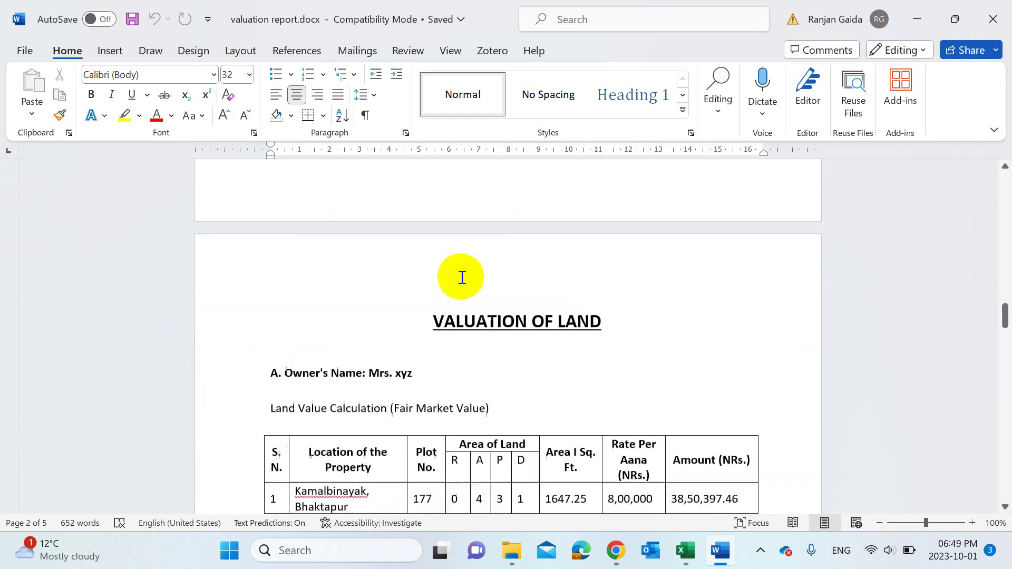
pyautogui.scroll(-4, 461, 278)
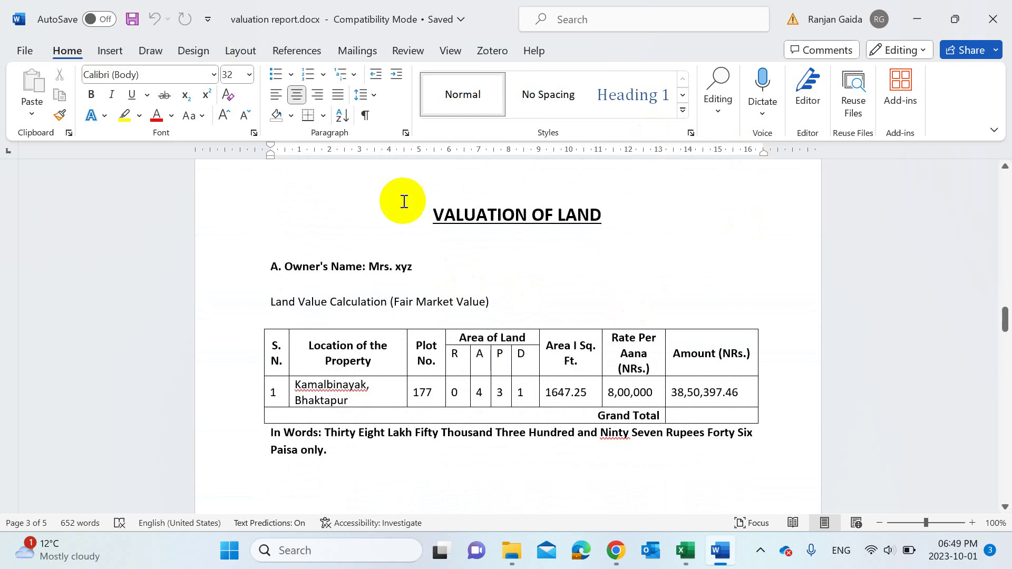
pyautogui.scroll(-2, 510, 262)
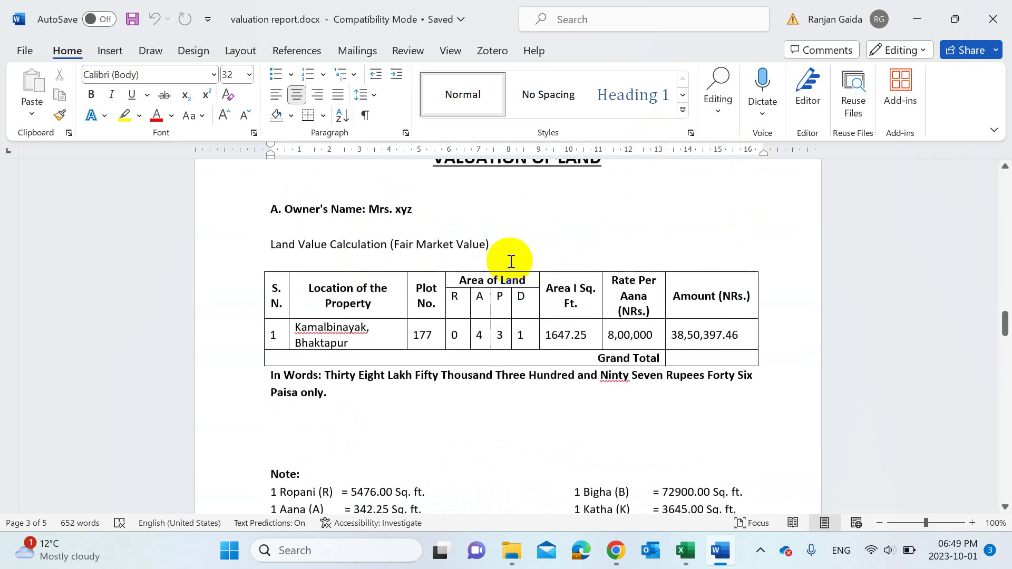
# Examine the land value calculation table and the area unit conversion note on the Valuation of Land page.
pyautogui.scroll(-1, 515, 362)
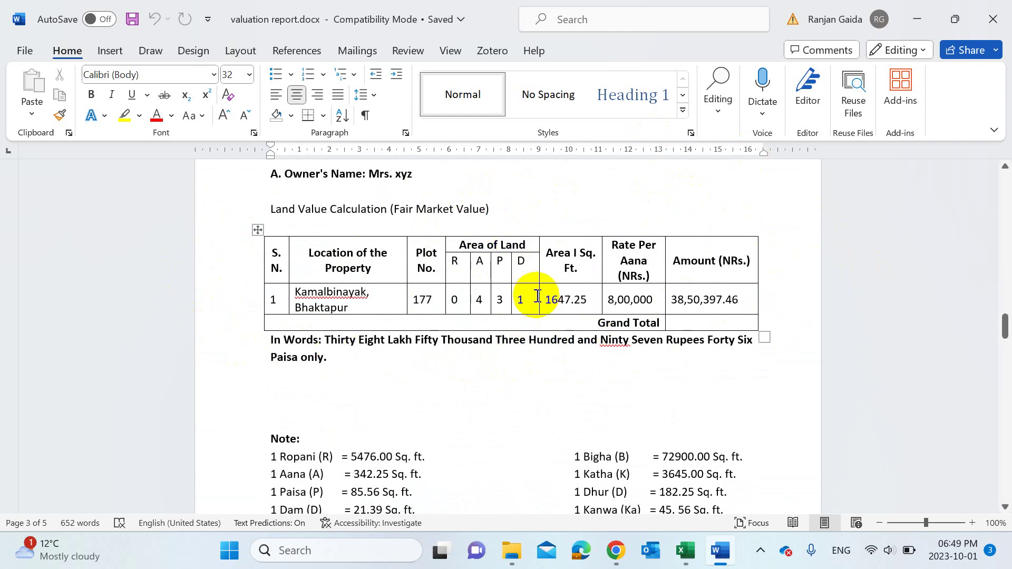
pyautogui.scroll(-10, 537, 296)
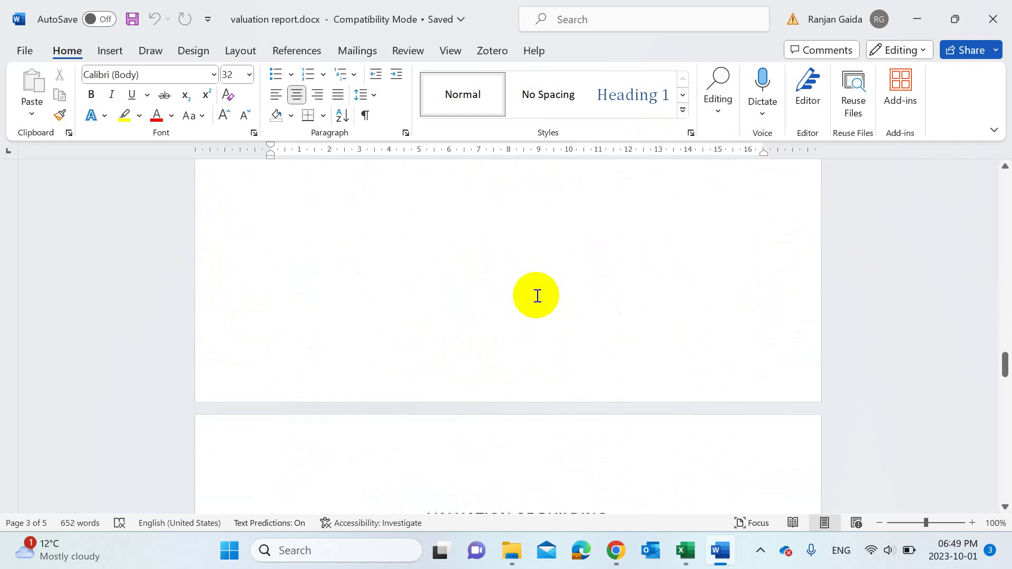
pyautogui.scroll(-4, 537, 296)
pyautogui.scroll(4, 498, 309)
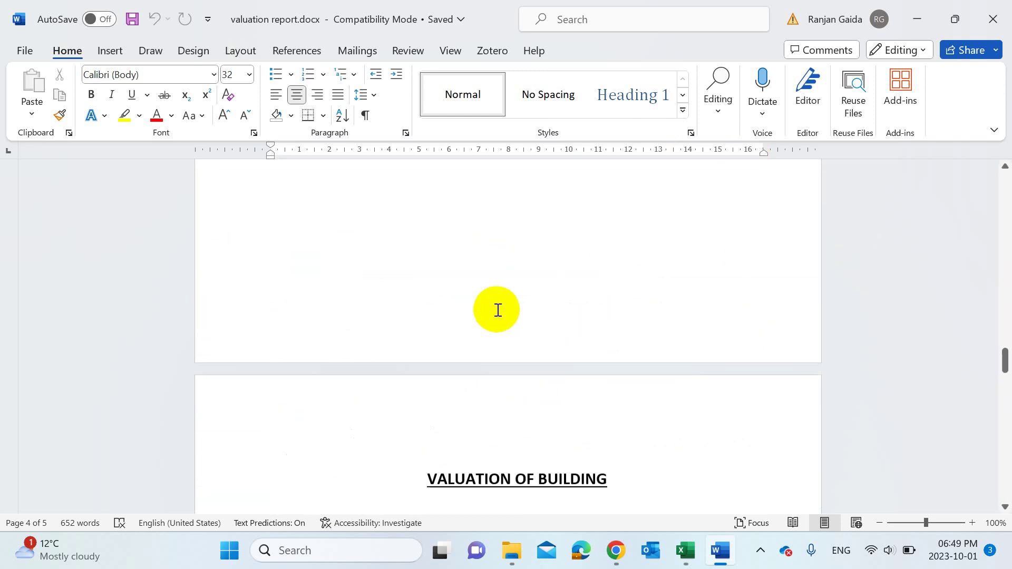
pyautogui.scroll(6, 498, 310)
pyautogui.scroll(-2, 497, 310)
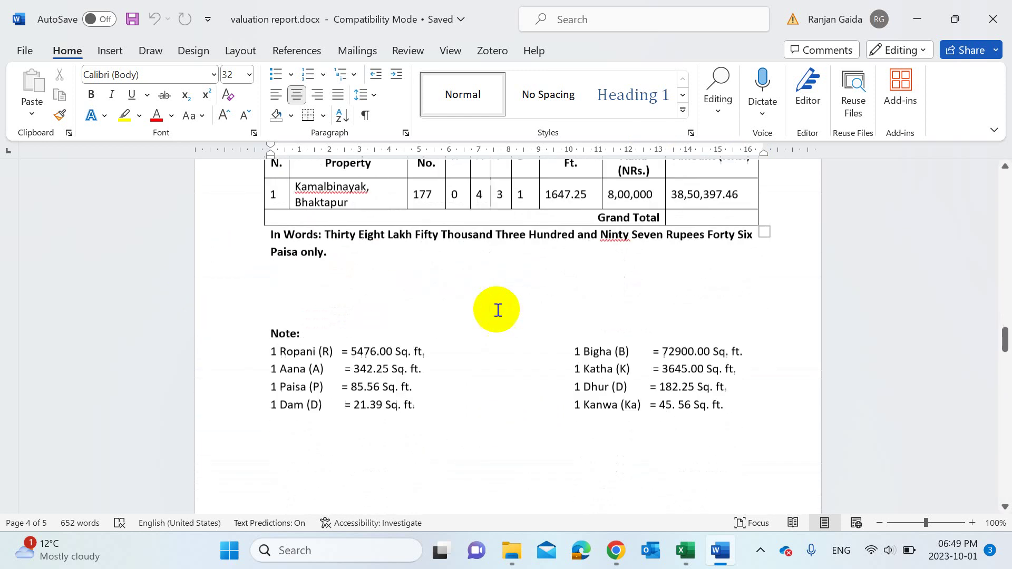
# Examine the Valuation of Building page, including the building details, value calculation table, depreciated value table and amount in words.
pyautogui.scroll(-6, 498, 310)
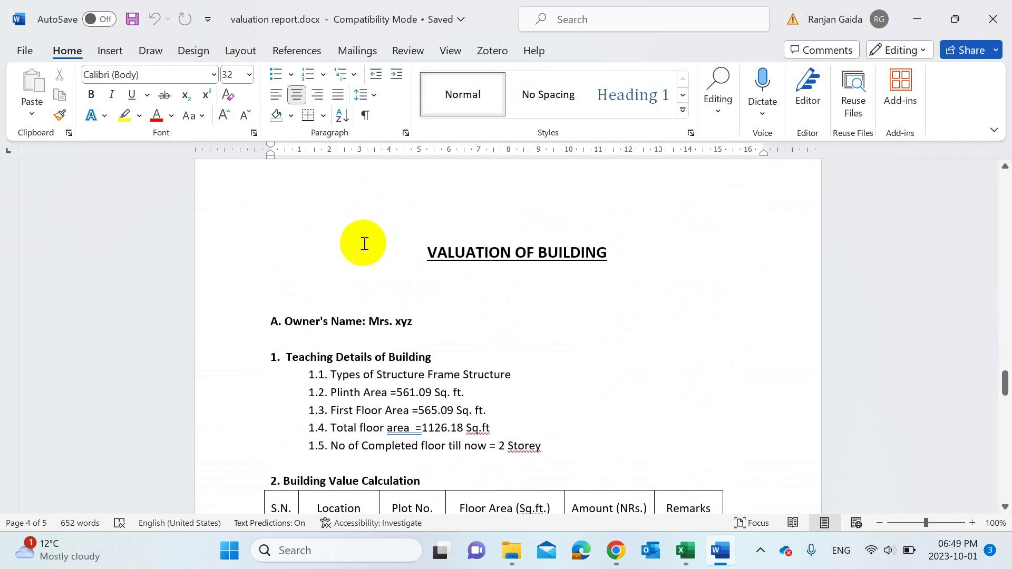
pyautogui.scroll(-2, 536, 290)
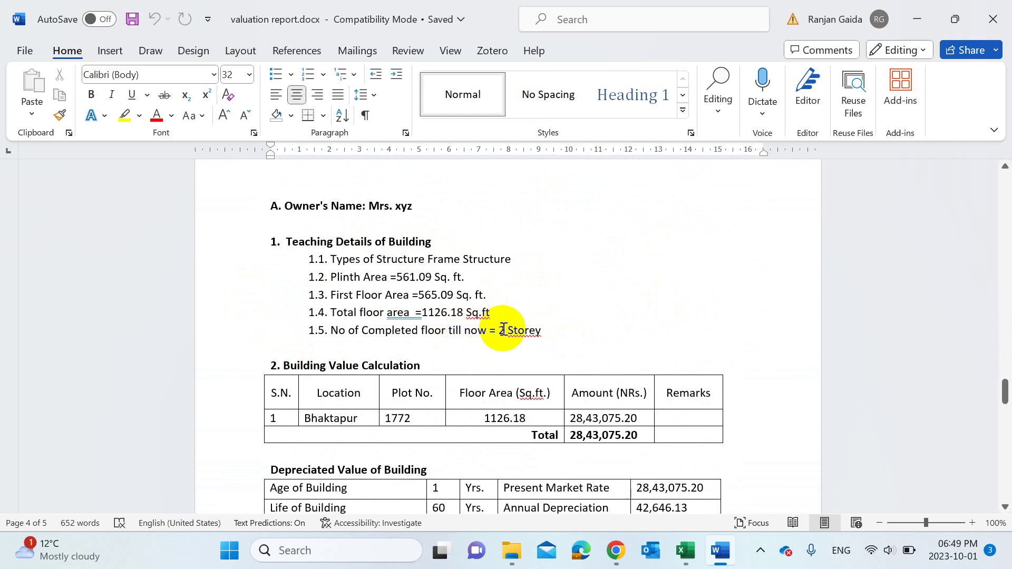
pyautogui.scroll(-2, 504, 331)
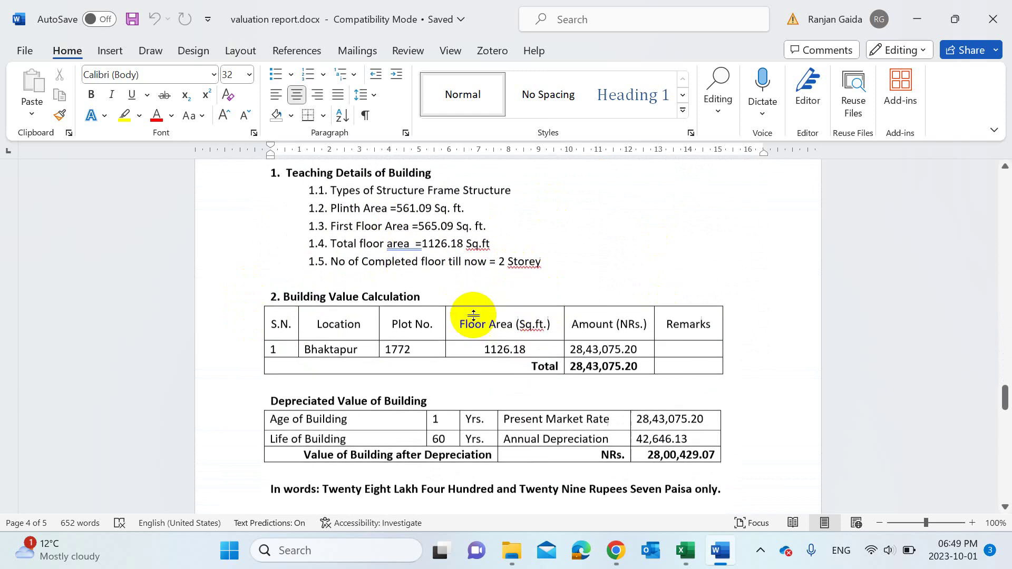
pyautogui.scroll(-1, 473, 315)
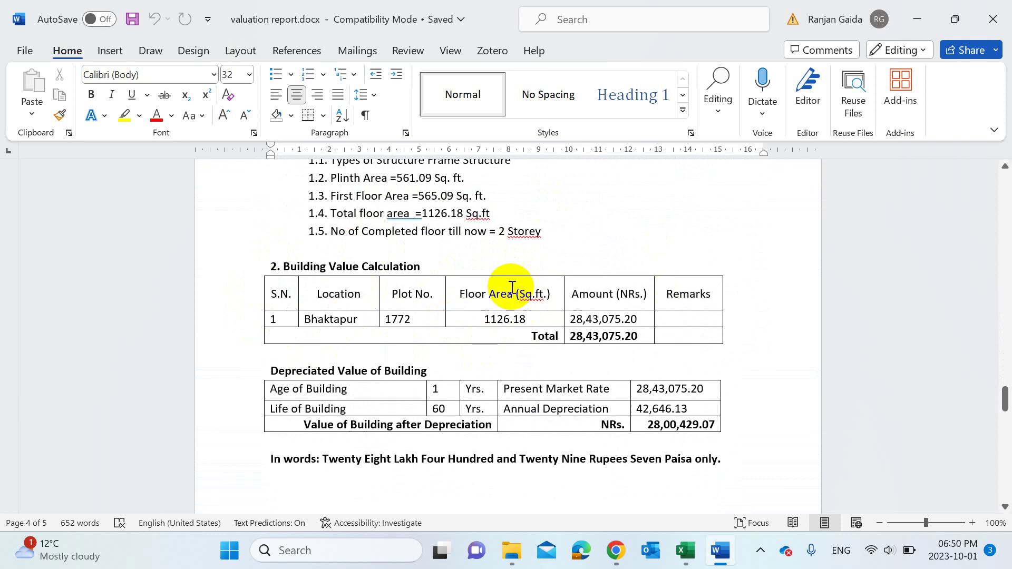
pyautogui.scroll(-1, 604, 322)
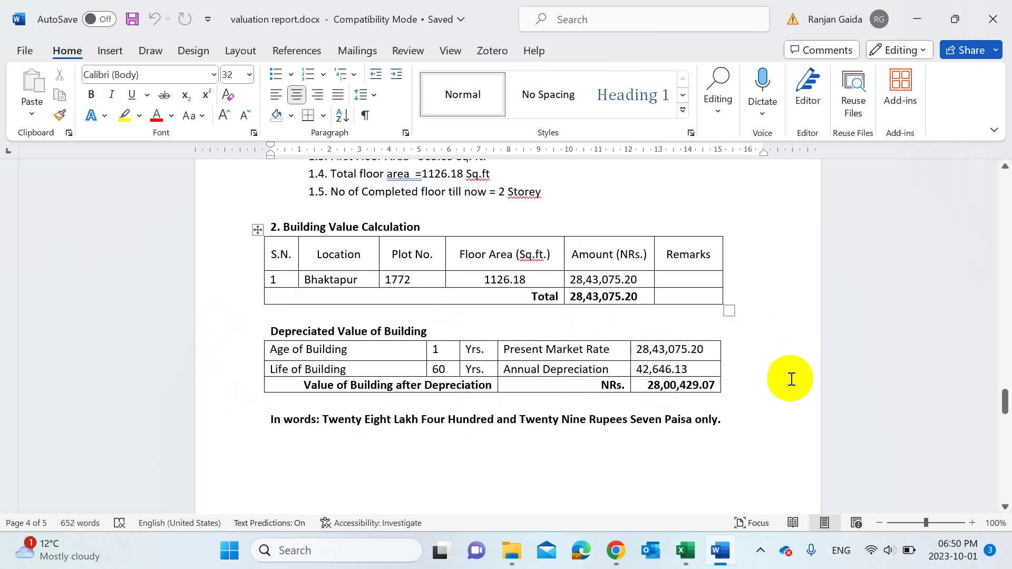
pyautogui.scroll(-1, 705, 372)
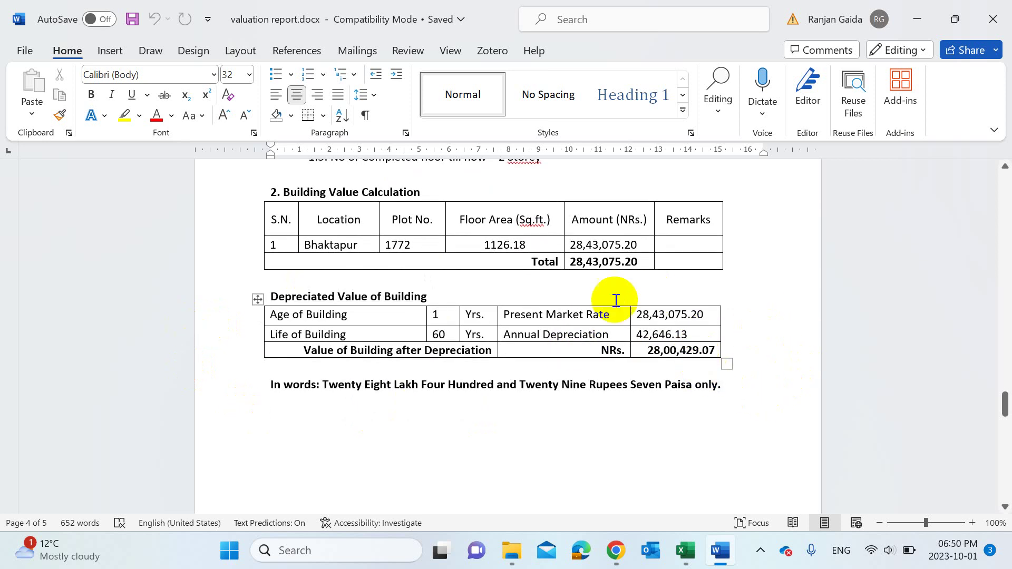
pyautogui.click(669, 307)
# Examine the report's last page, covering the land and building valuation methods and the straight line depreciation method.
pyautogui.scroll(-10, 662, 318)
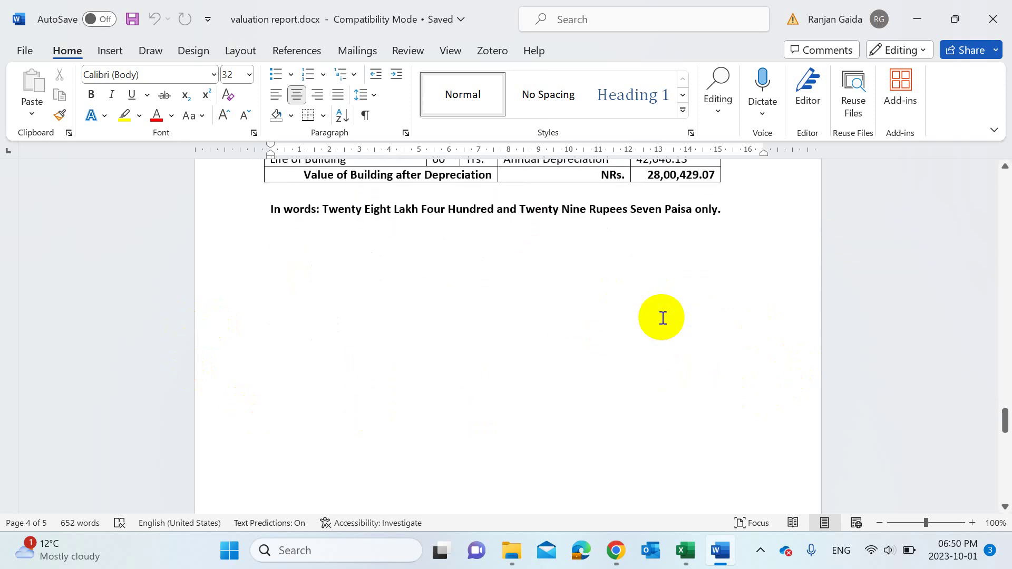
pyautogui.scroll(-3, 663, 318)
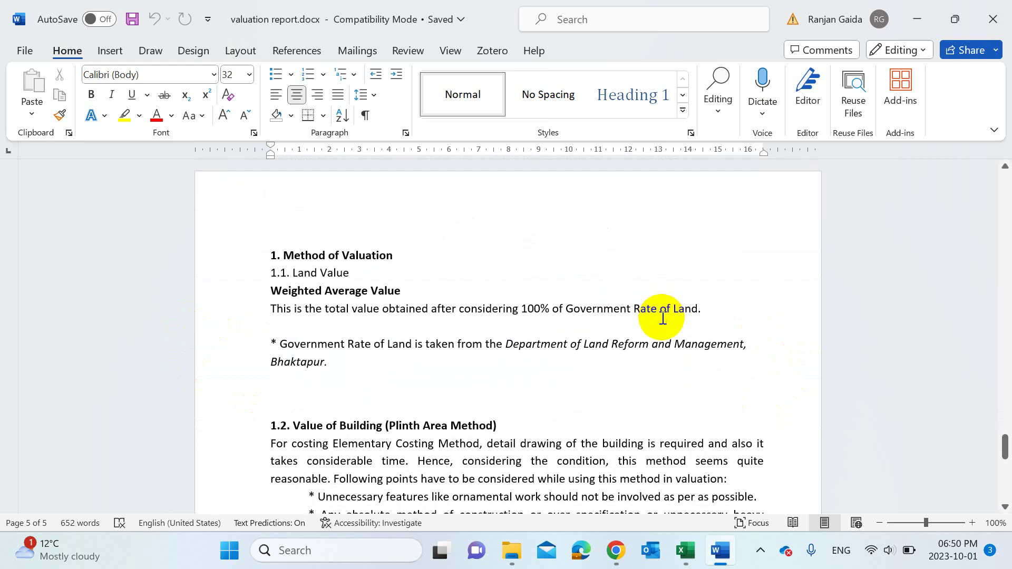
pyautogui.scroll(2, 484, 301)
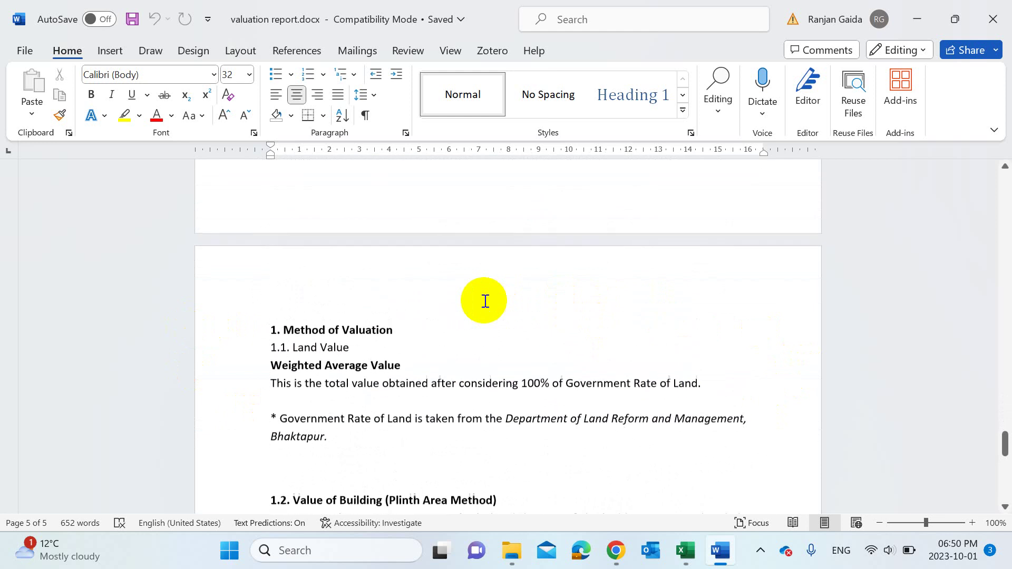
pyautogui.scroll(-3, 483, 301)
pyautogui.scroll(-8, 407, 418)
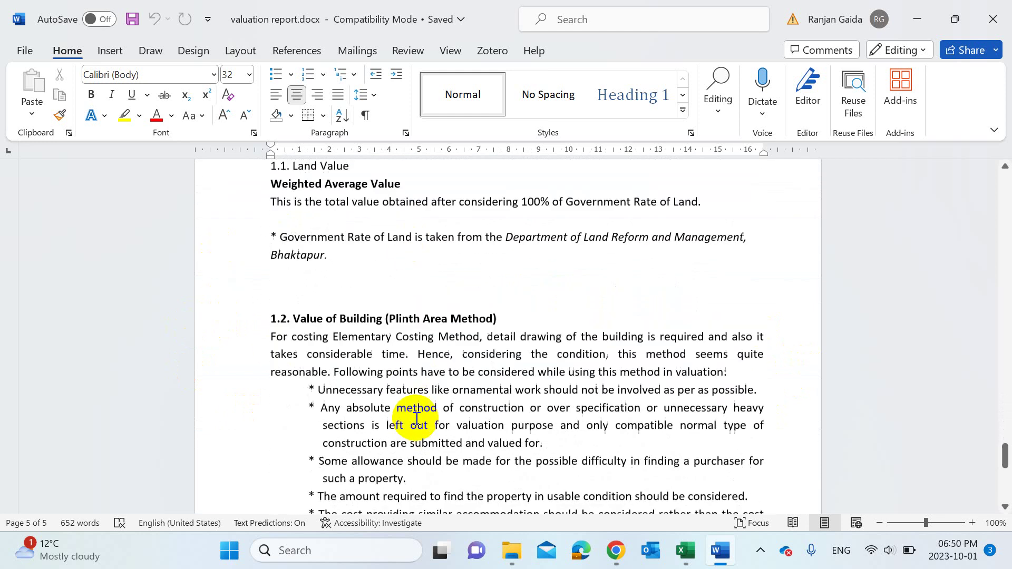
pyautogui.scroll(-5, 414, 418)
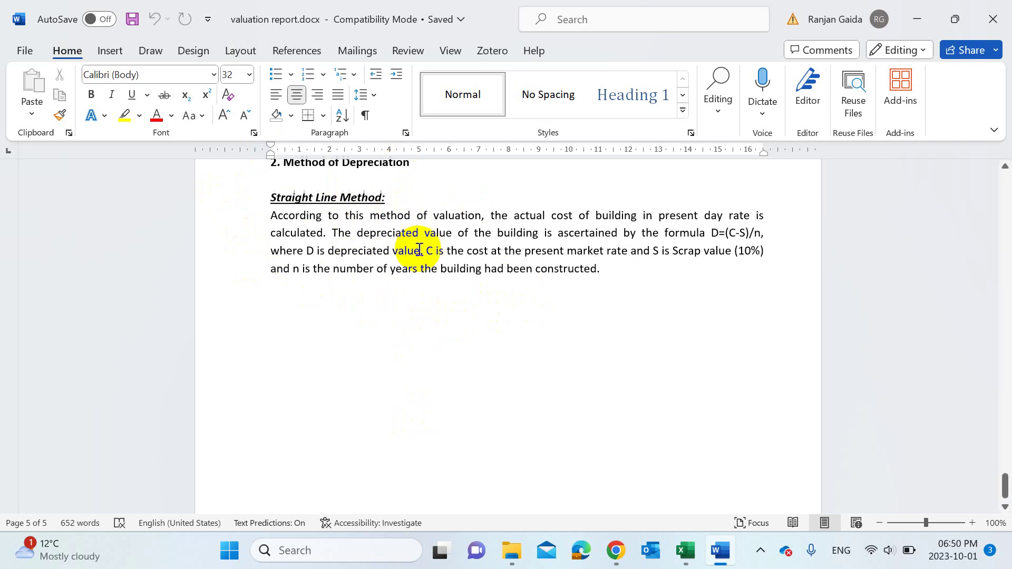
pyautogui.scroll(-1, 419, 250)
pyautogui.scroll(8, 419, 249)
pyautogui.scroll(15, 419, 250)
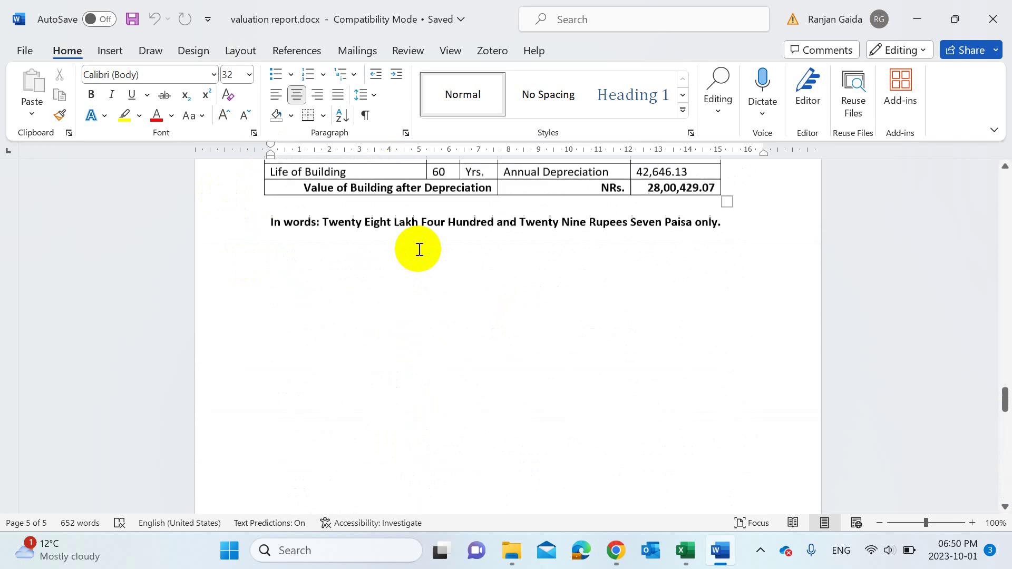
# Close the Word valuation report, open for bank purpose.xls from the Downloads folder in Excel and enable editing.
pyautogui.click(993, 19)
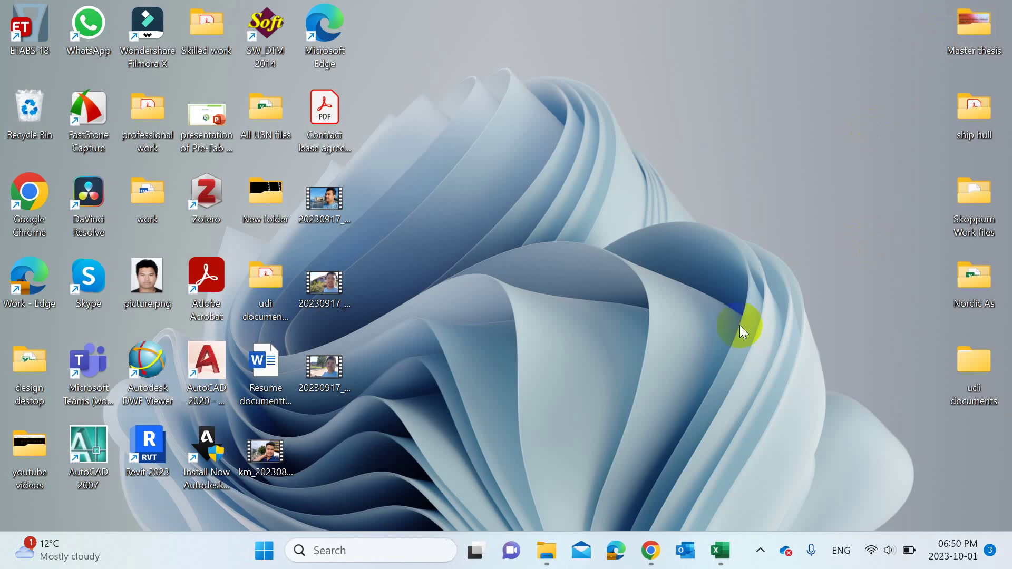
pyautogui.click(720, 551)
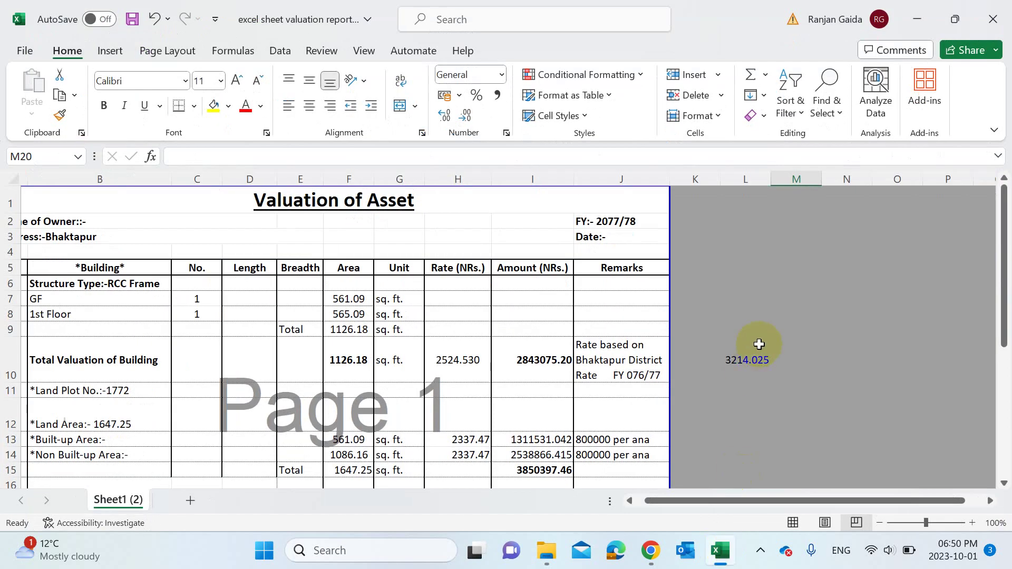
pyautogui.click(923, 24)
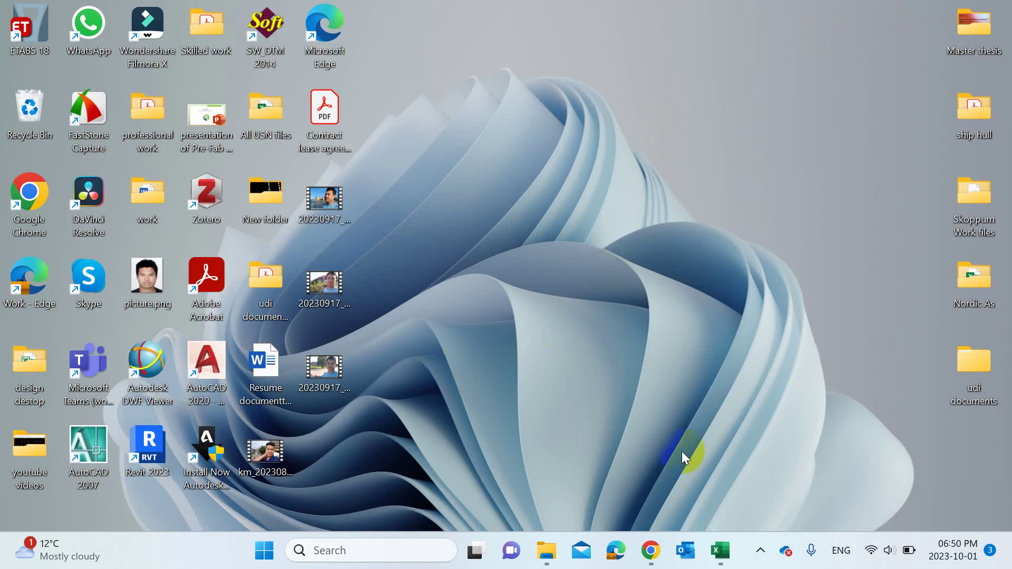
pyautogui.click(543, 552)
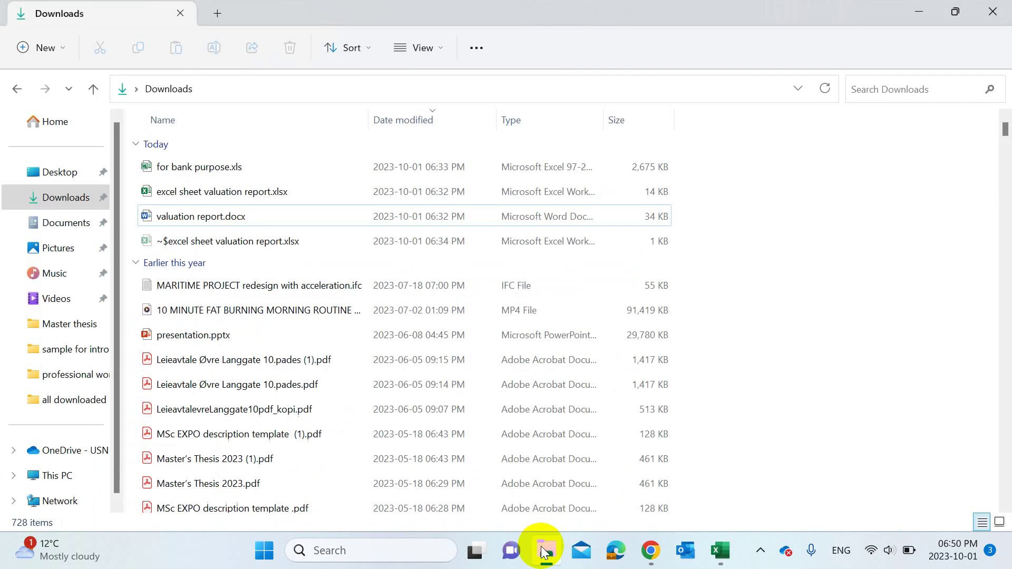
pyautogui.doubleClick(264, 172)
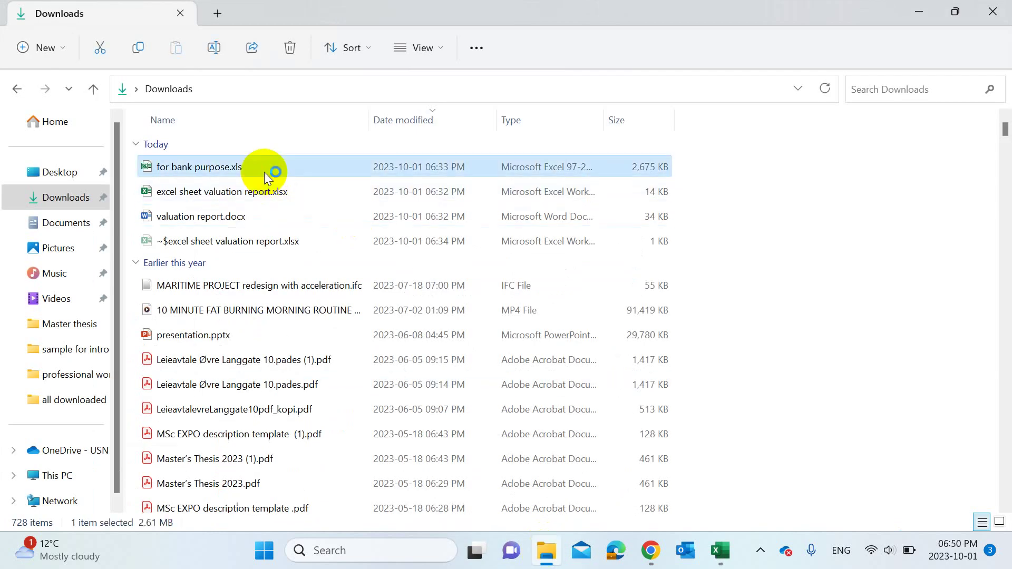
pyautogui.doubleClick(353, 190)
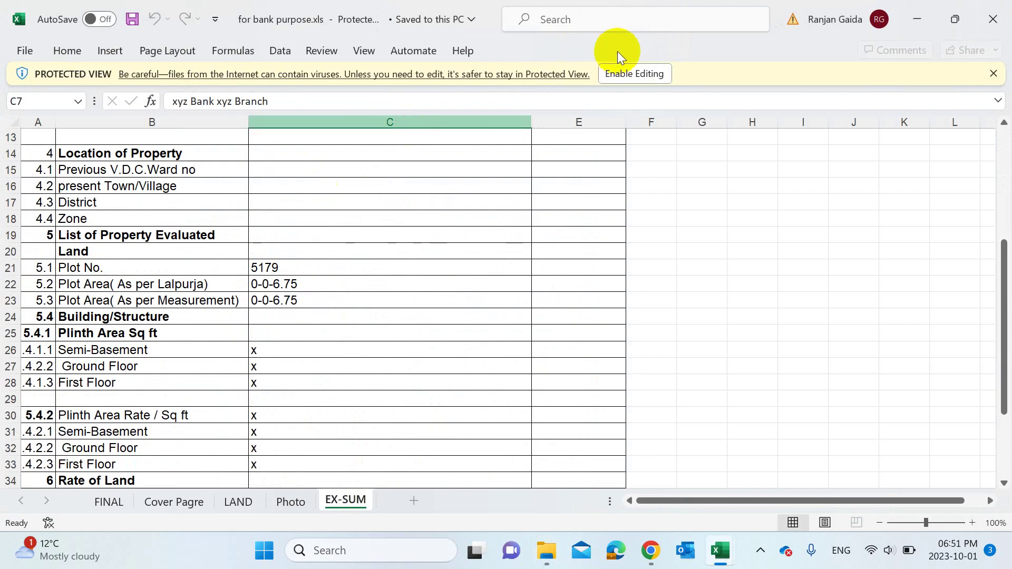
pyautogui.click(623, 73)
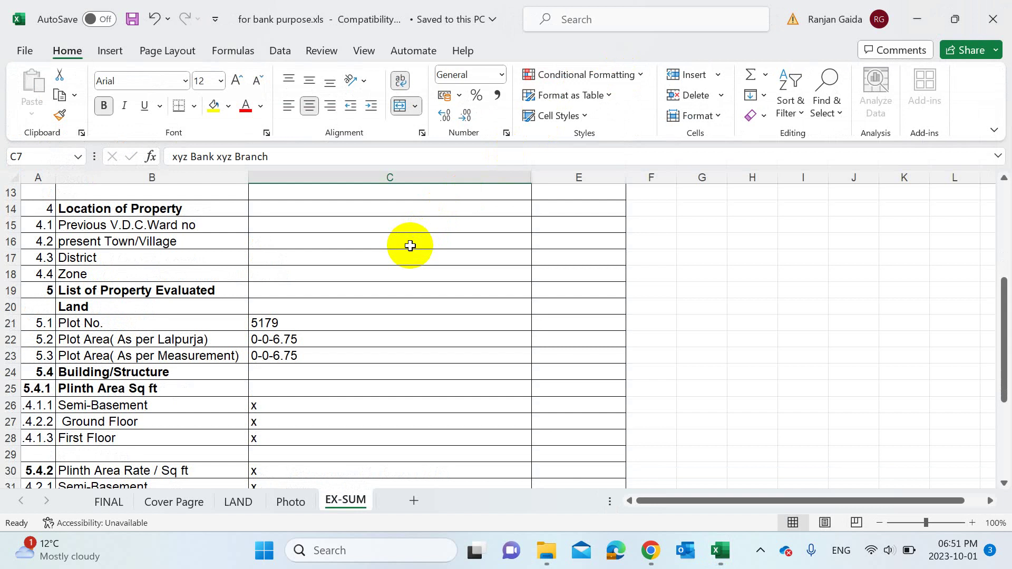
# Examine the land rates on the EX-SUM sheet and the plinth area cost estimate on the FINAL sheet.
pyautogui.scroll(-5, 411, 246)
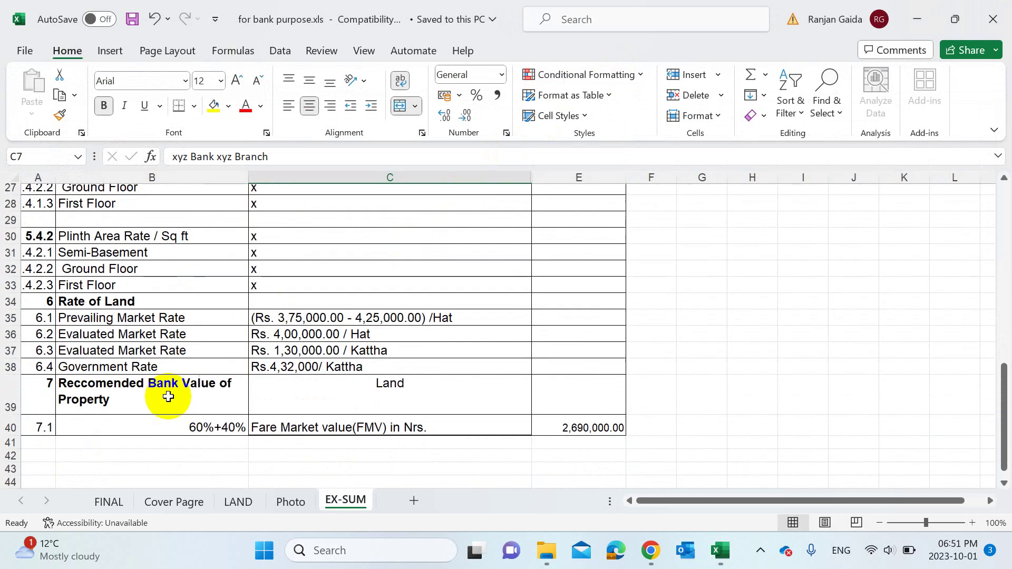
pyautogui.click(109, 503)
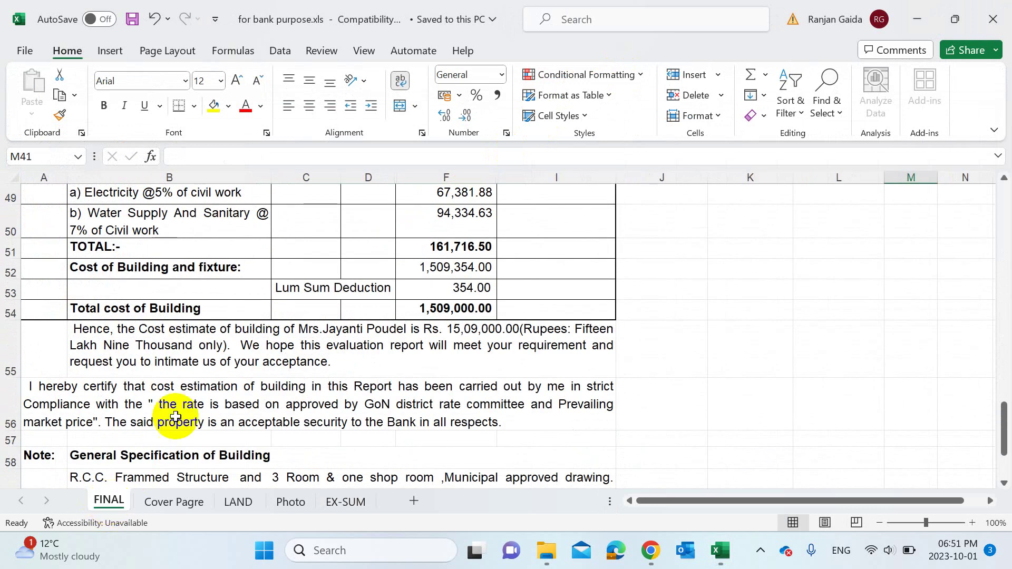
pyautogui.scroll(5, 316, 351)
pyautogui.scroll(2, 316, 351)
pyautogui.scroll(-2, 317, 351)
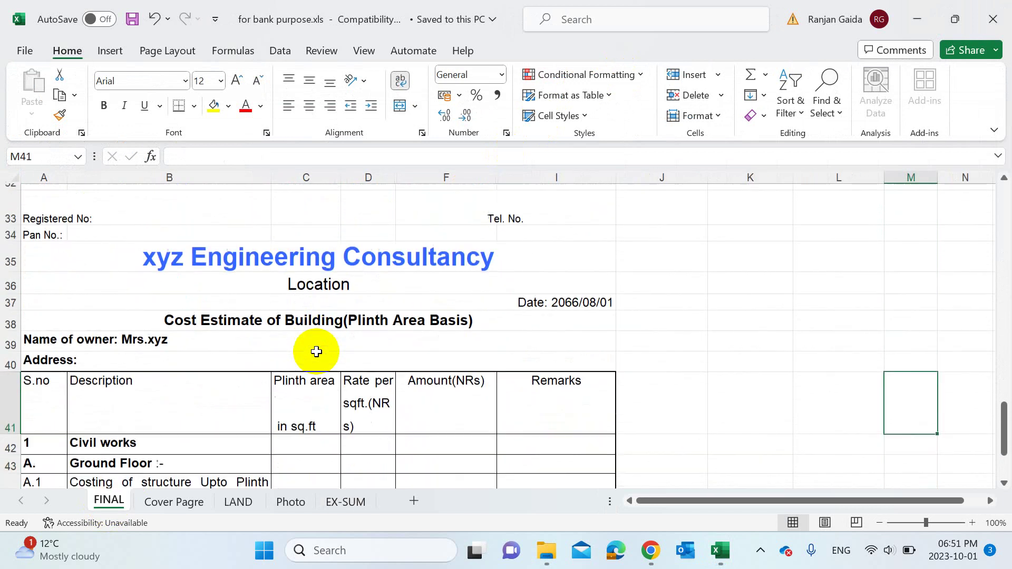
pyautogui.scroll(-2, 316, 352)
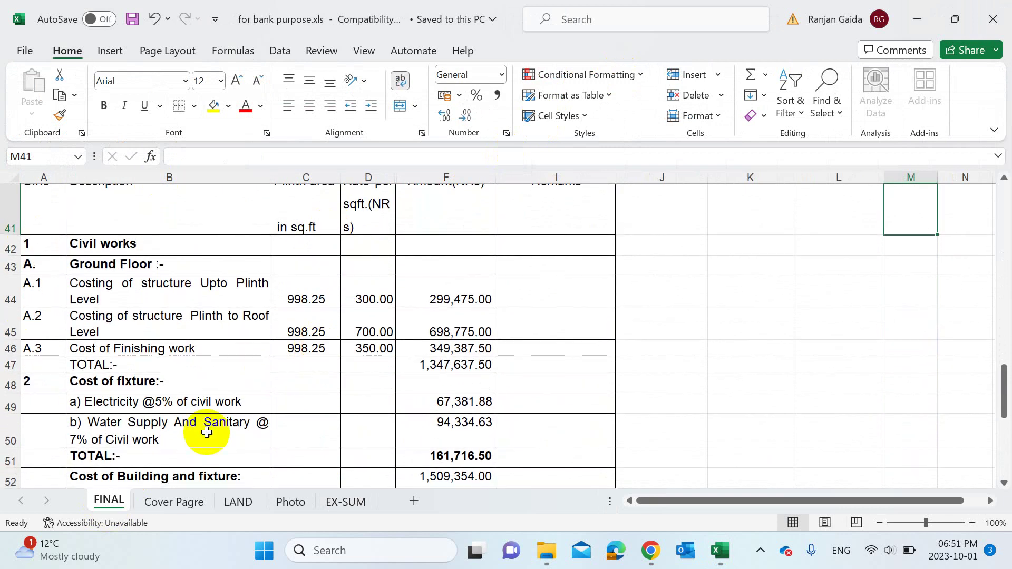
pyautogui.scroll(-1, 293, 304)
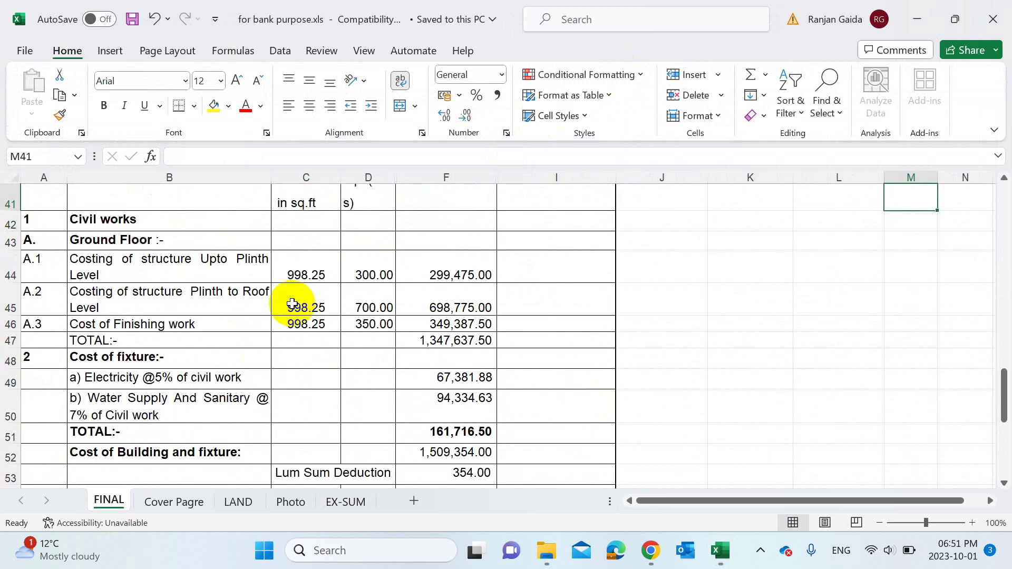
# Examine the Cover Pagre sheet's mortgage, bank and submission details.
pyautogui.click(179, 503)
pyautogui.scroll(-2, 257, 411)
pyautogui.hscroll(1, 257, 411)
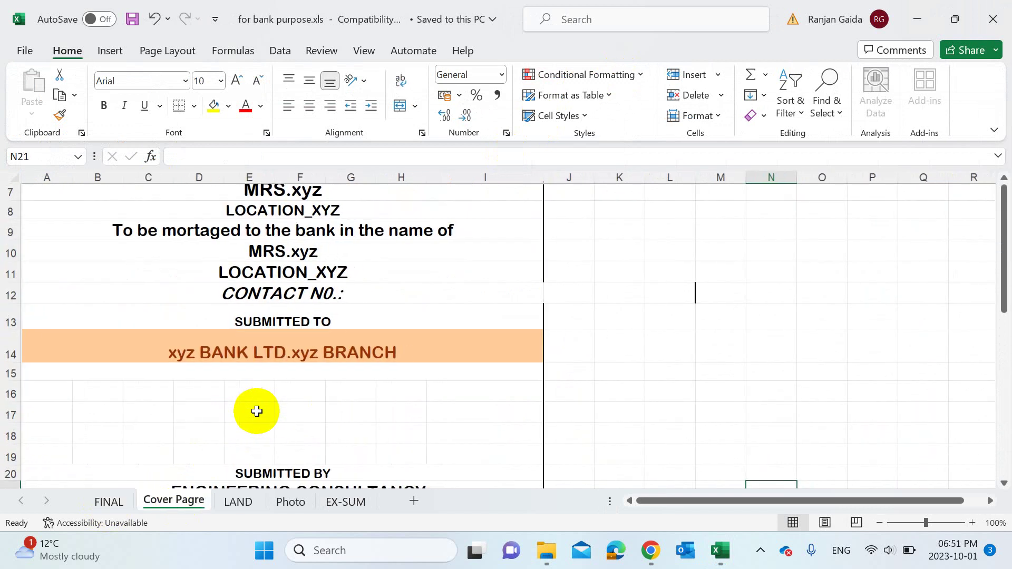
# Examine the LAND sheet's sections on the client, owner, land area, boundaries, access and topography.
pyautogui.click(234, 505)
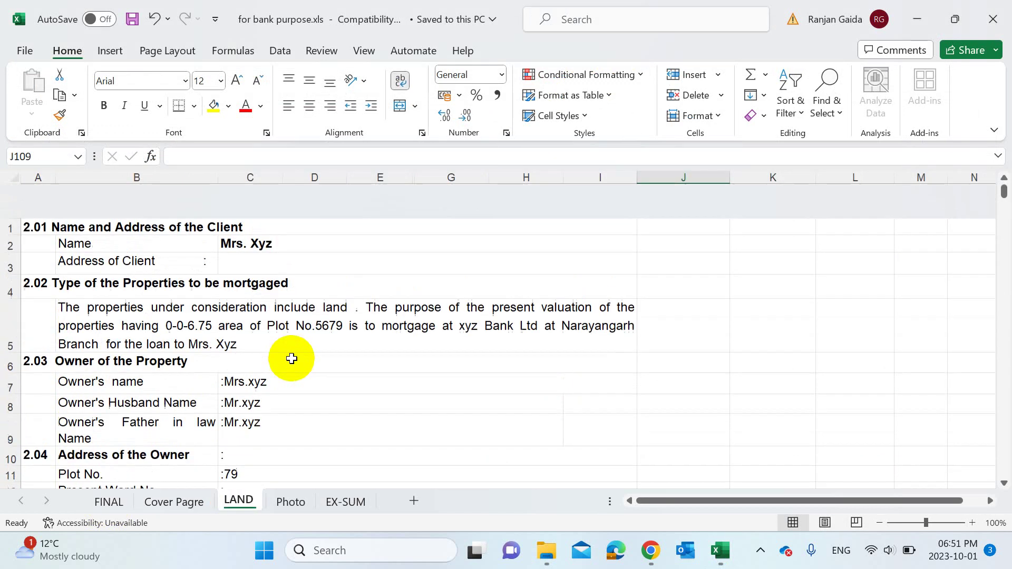
pyautogui.scroll(-3, 292, 358)
pyautogui.scroll(-3, 291, 359)
pyautogui.scroll(6, 292, 358)
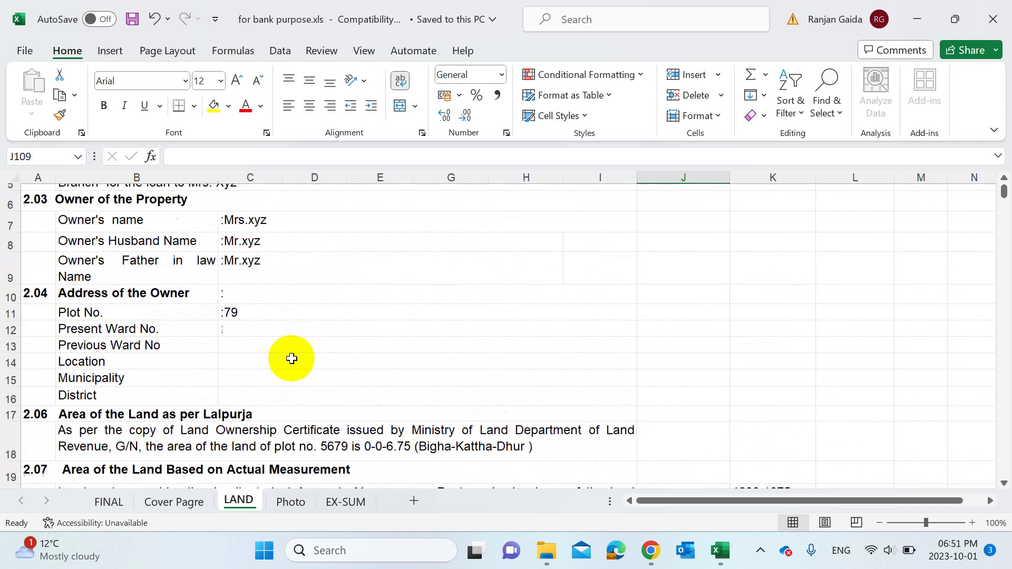
pyautogui.scroll(-9, 291, 358)
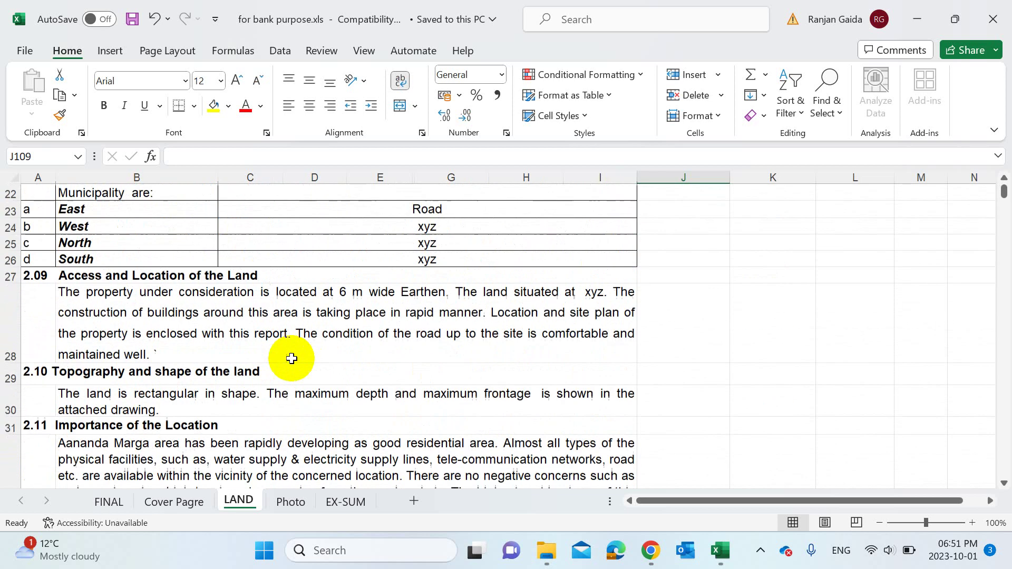
pyautogui.scroll(4, 292, 359)
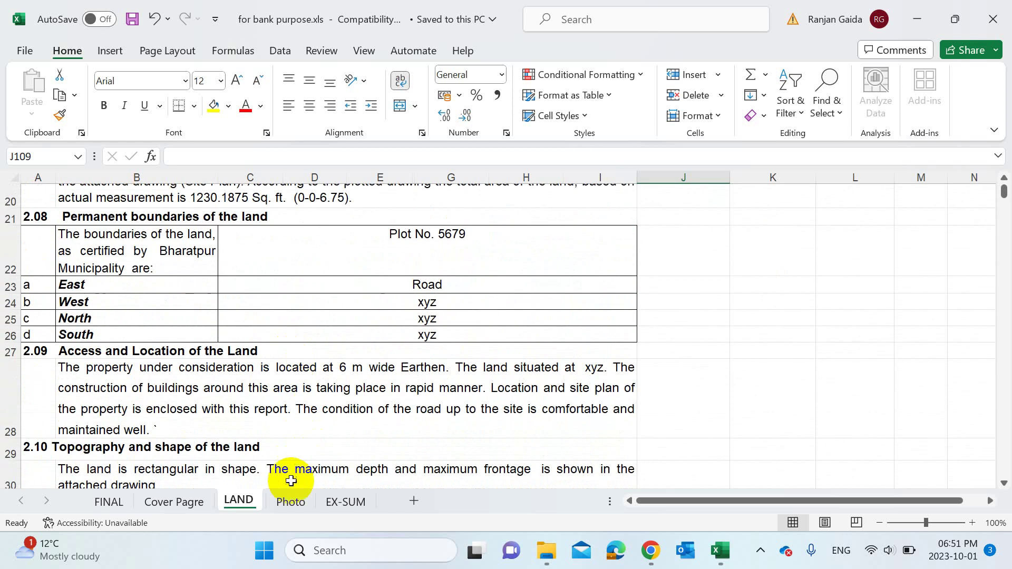
# Examine the site photos and their captions on the Photo sheet.
pyautogui.click(290, 504)
pyautogui.scroll(3, 261, 330)
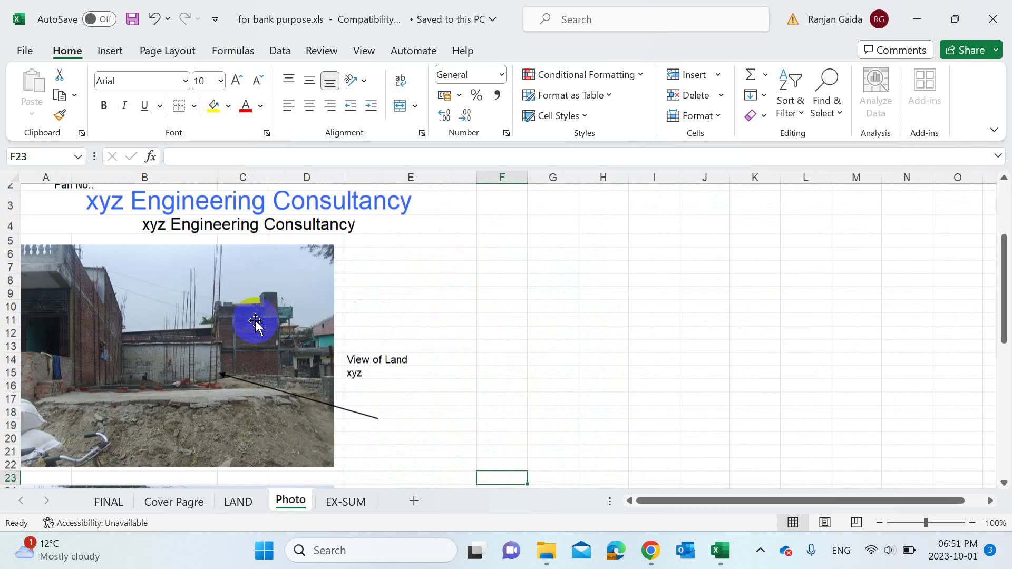
pyautogui.scroll(-10, 256, 324)
pyautogui.scroll(-3, 256, 324)
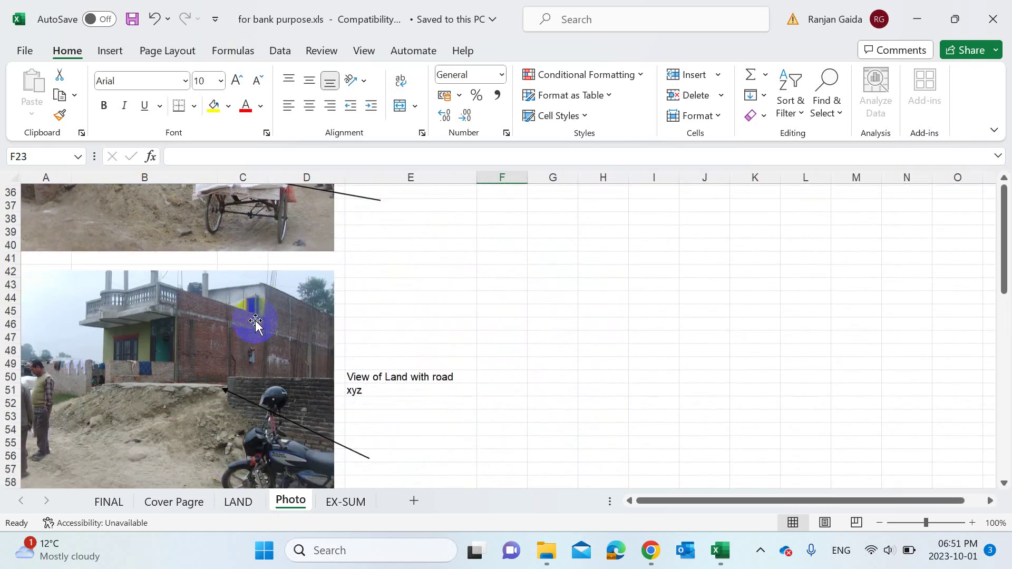
# Examine the summary of valuation report on the EX-SUM sheet up to its heading.
pyautogui.click(343, 502)
pyautogui.scroll(6, 374, 374)
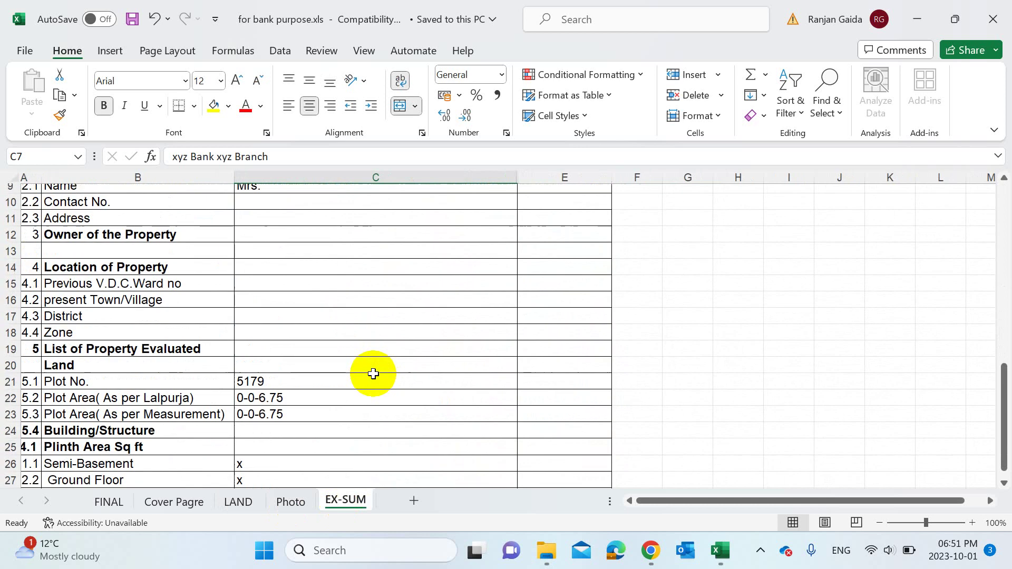
pyautogui.scroll(3, 373, 374)
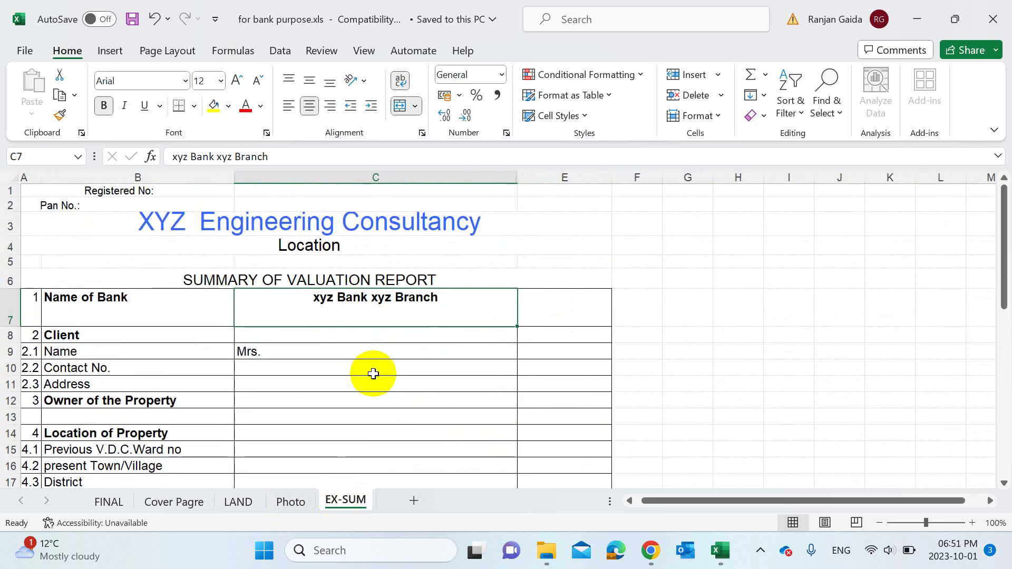